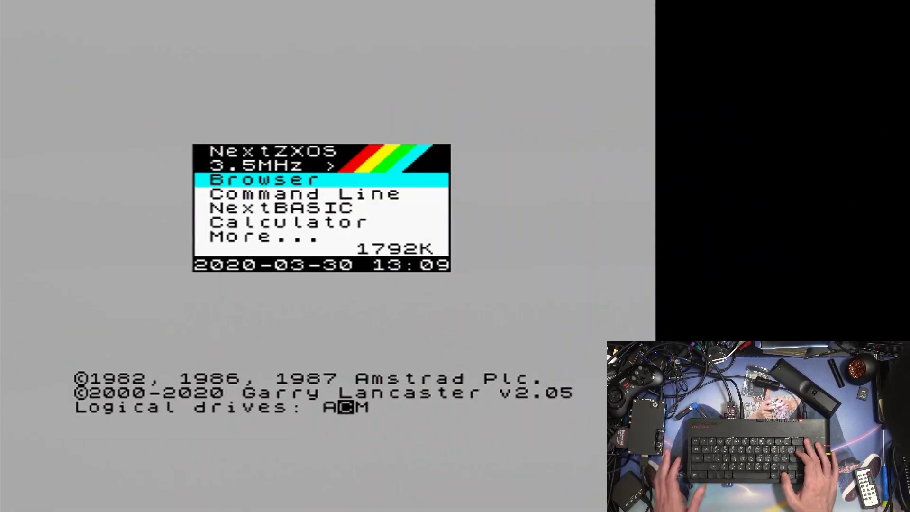
- Launch CP/M from the additional options of the NextZXOS startup menu
key("Down")
key("Down")
key("Down")
key("Down")
key("Return")
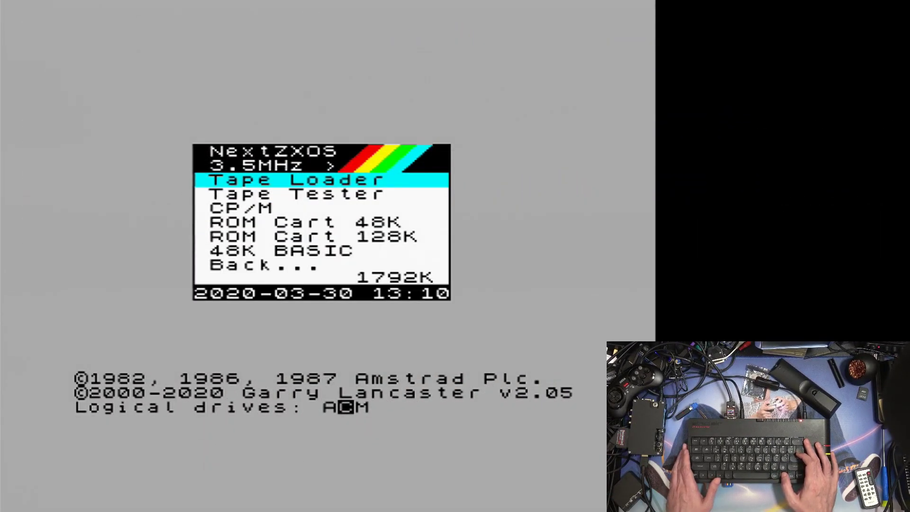
key("Down")
key("Down")
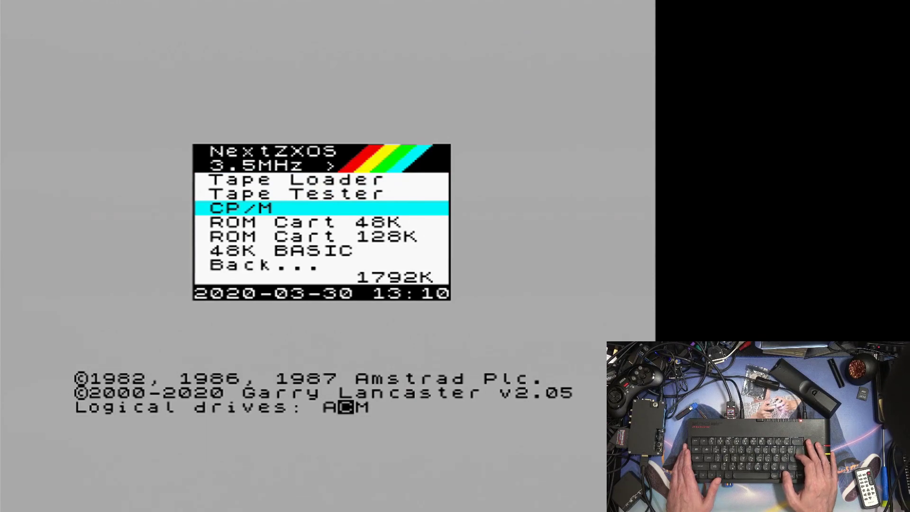
key("Return")
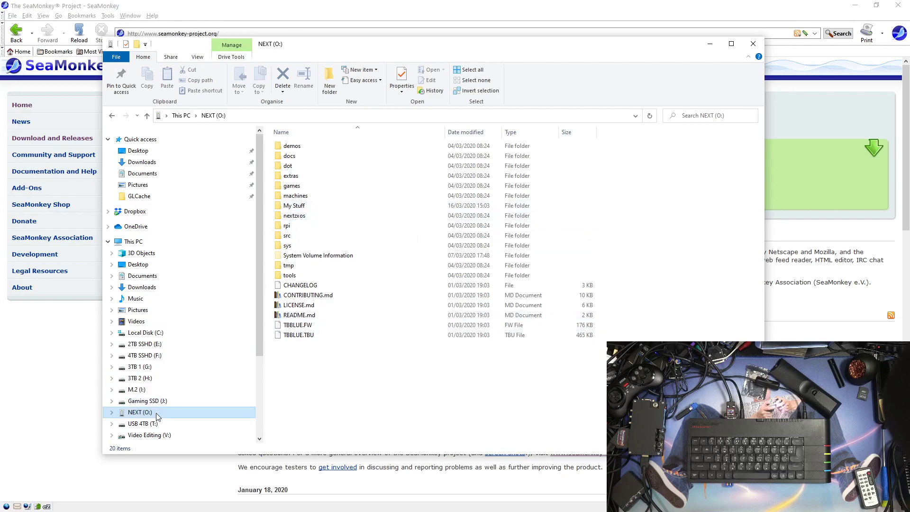
- Open README.TXT from the nextzxos/cpm folder on the NEXT drive and place its window over the file browser
double_click(302, 215)
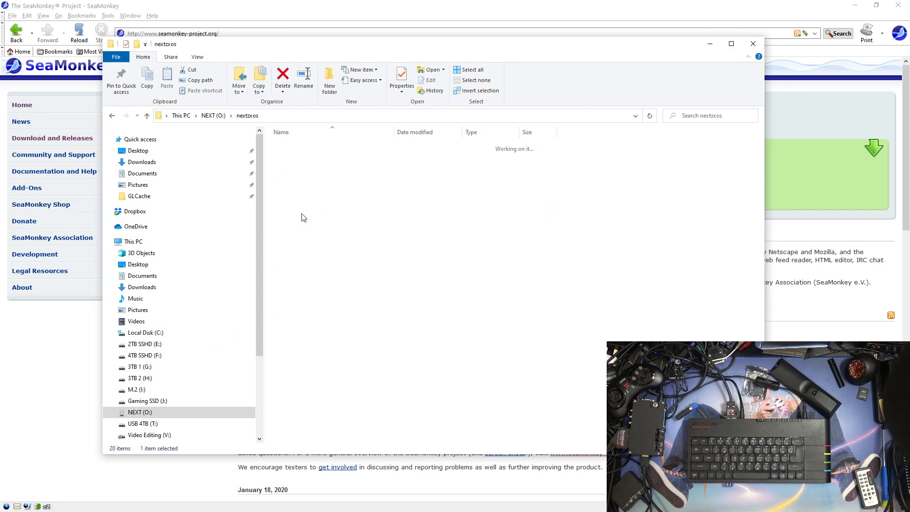
double_click(287, 147)
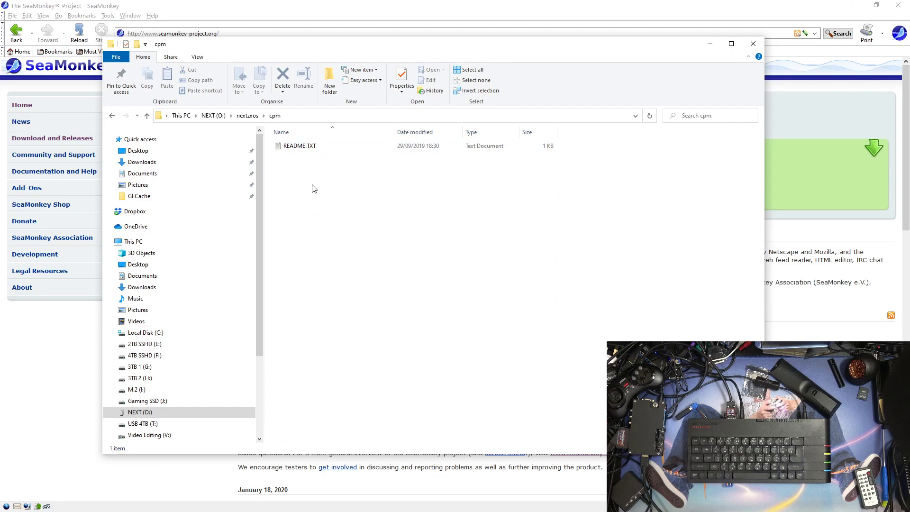
left_click(304, 147)
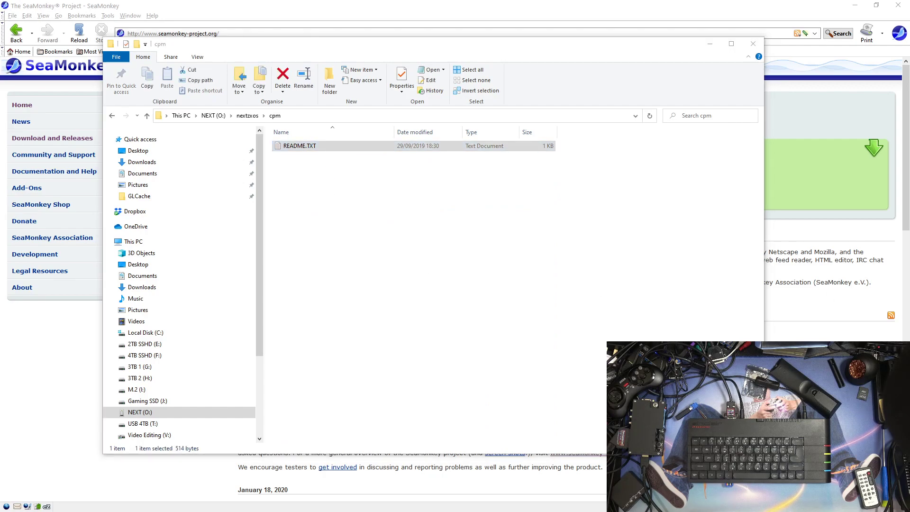
left_click_drag(686, 129, 327, 117)
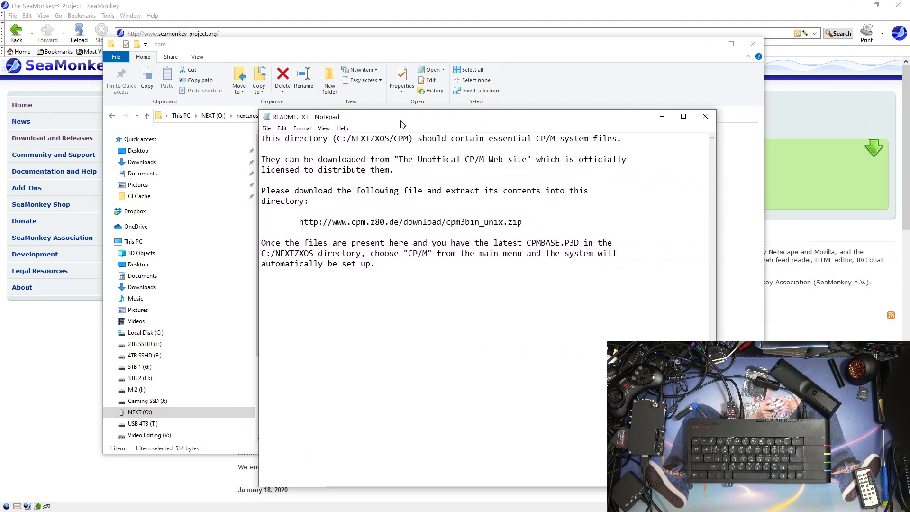
- Copy the cpm3bin_unix.zip download address from the readme text
left_click_drag(299, 222, 521, 223)
right_click(514, 223)
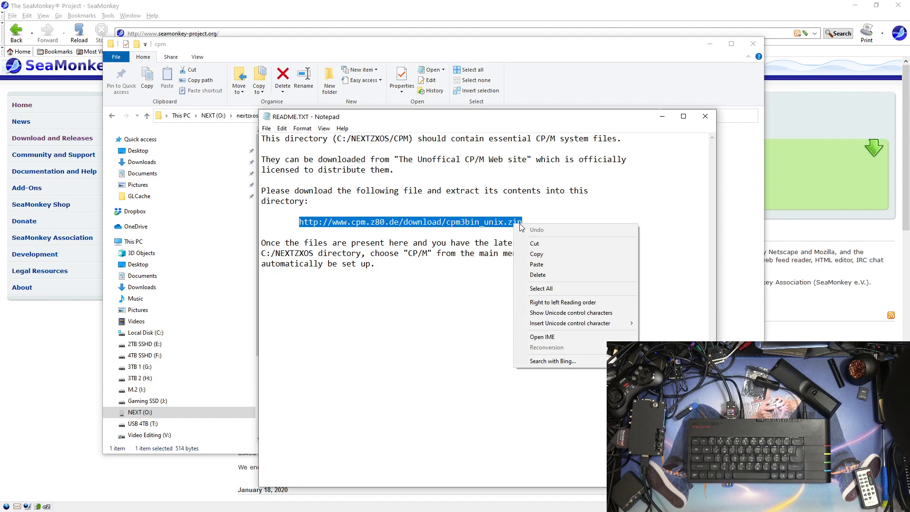
left_click(542, 257)
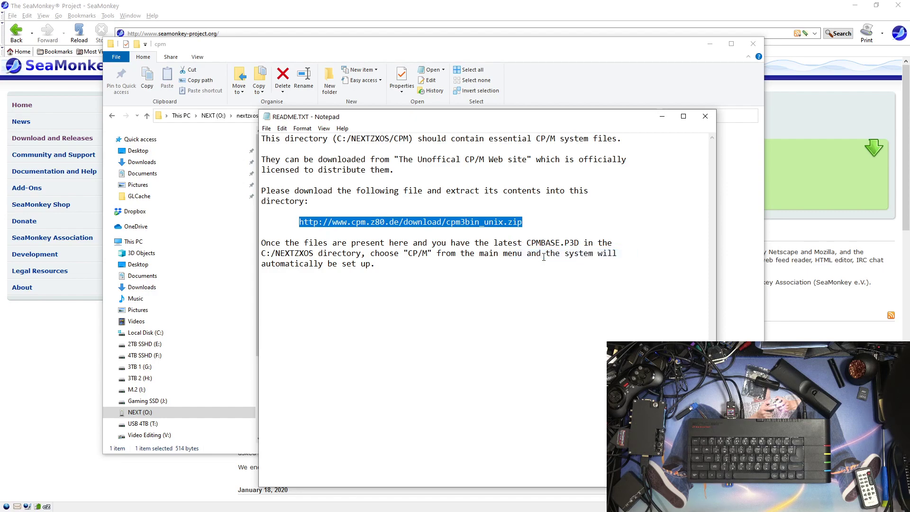
- Switch to SeaMonkey, go to the copied address and save cpm3bin_unix.zip
left_click(286, 21)
left_click(281, 34)
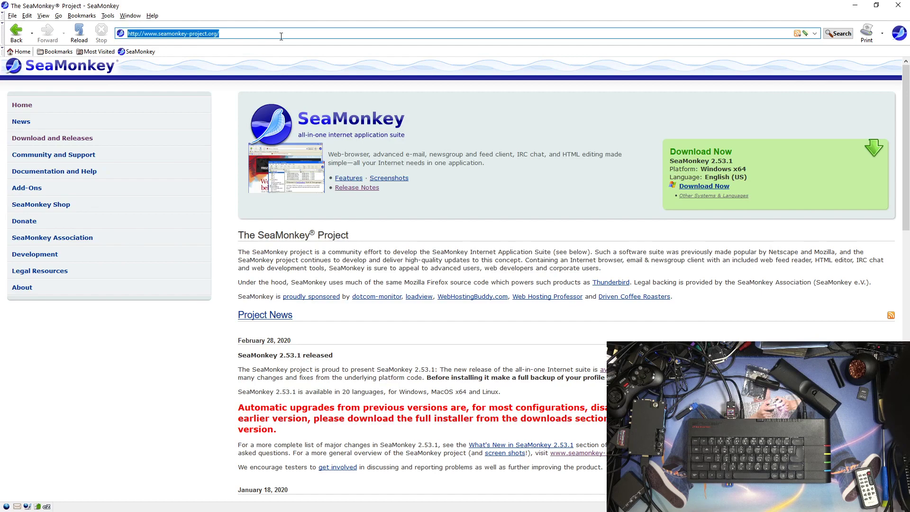
right_click(281, 36)
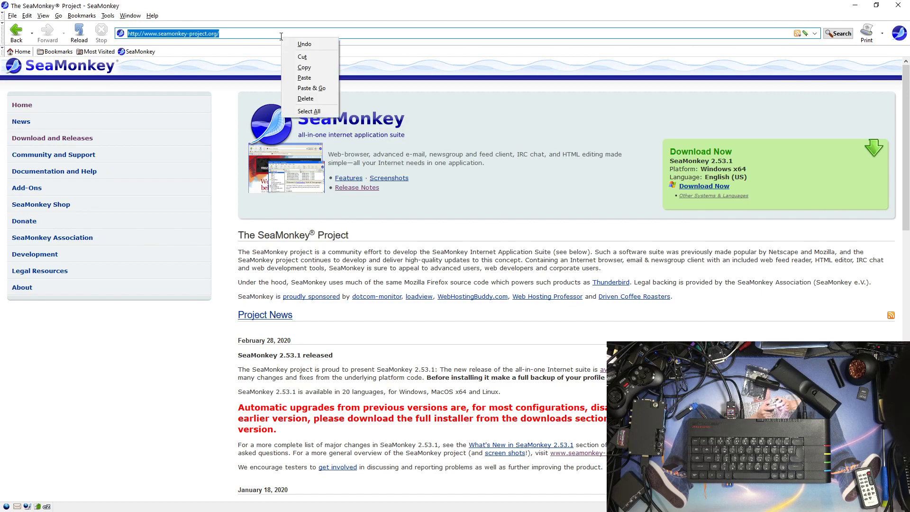
left_click(317, 89)
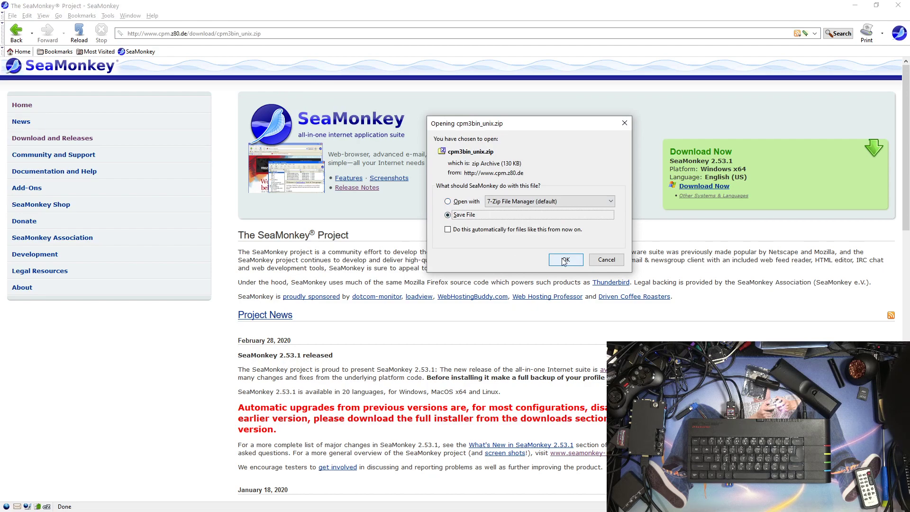
left_click(564, 260)
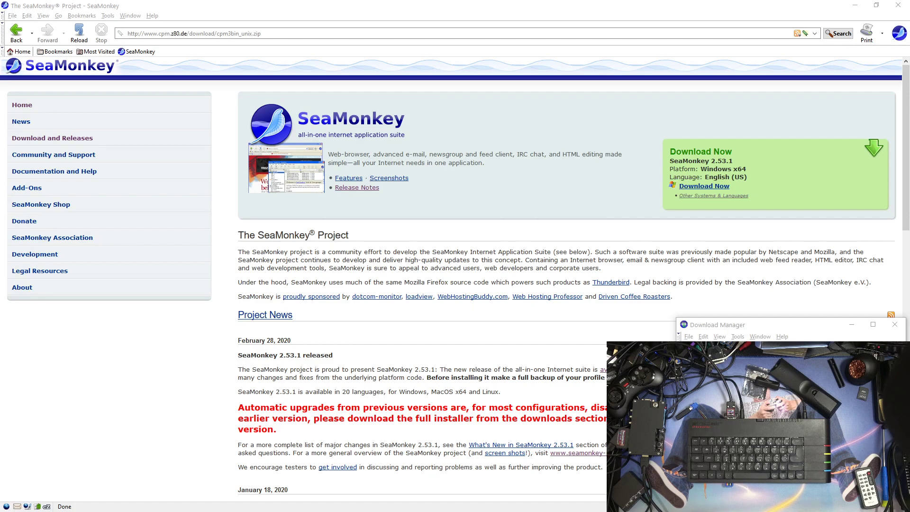
- Extract all files from cpm3bin_unix.zip into the nextzxos/cpm folder on the NEXT drive and close the archive
left_click_drag(900, 55, 608, 58)
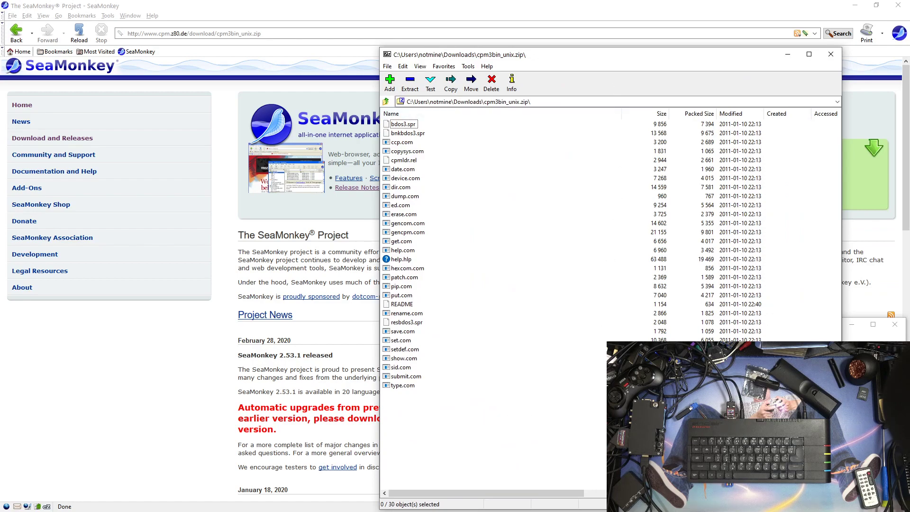
key("alt+Tab")
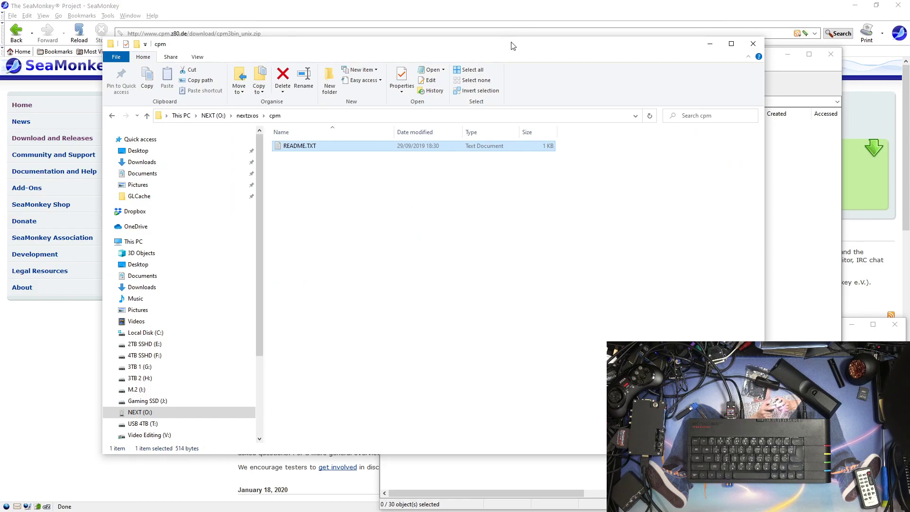
left_click_drag(513, 45, 402, 66)
left_click(719, 60)
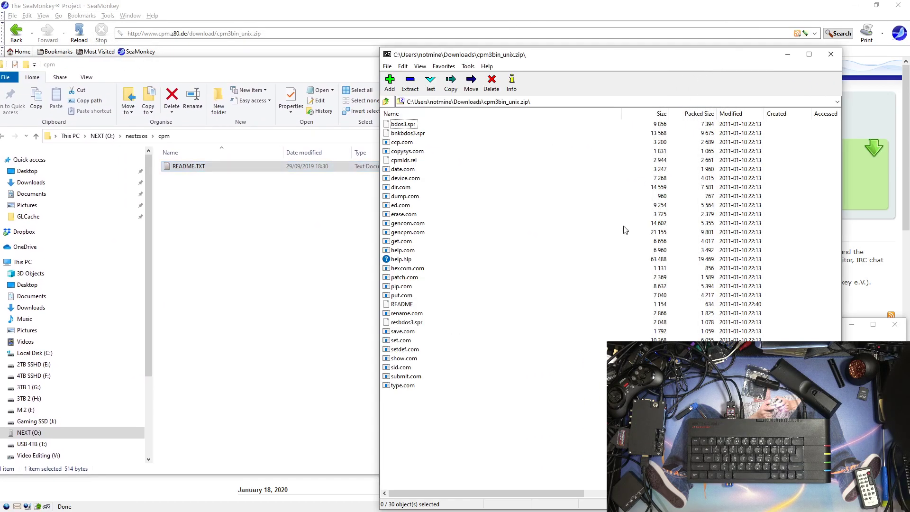
left_click_drag(475, 397, 401, 121)
left_click_drag(400, 124, 284, 269)
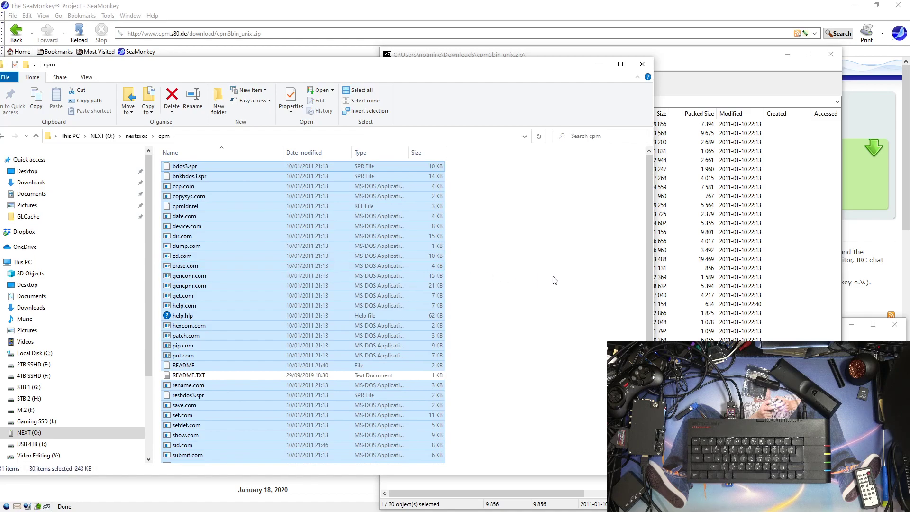
left_click(830, 54)
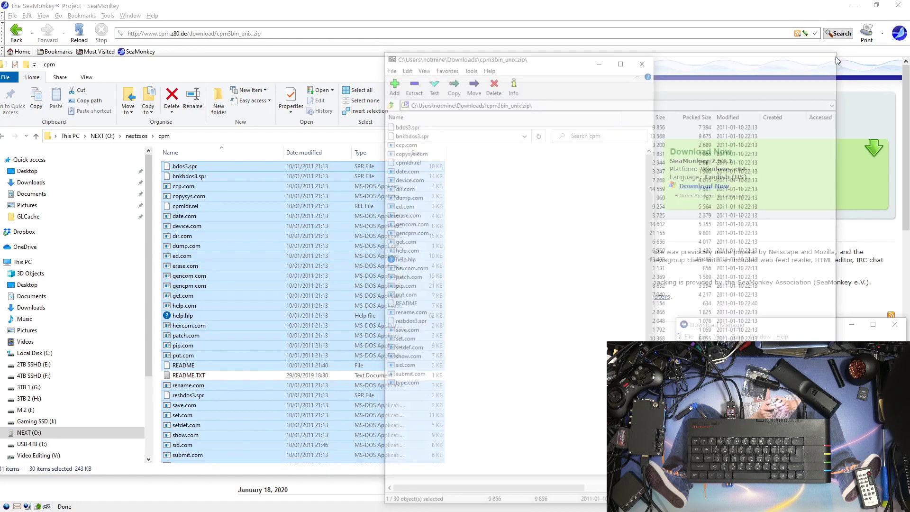
left_click_drag(535, 71, 775, 60)
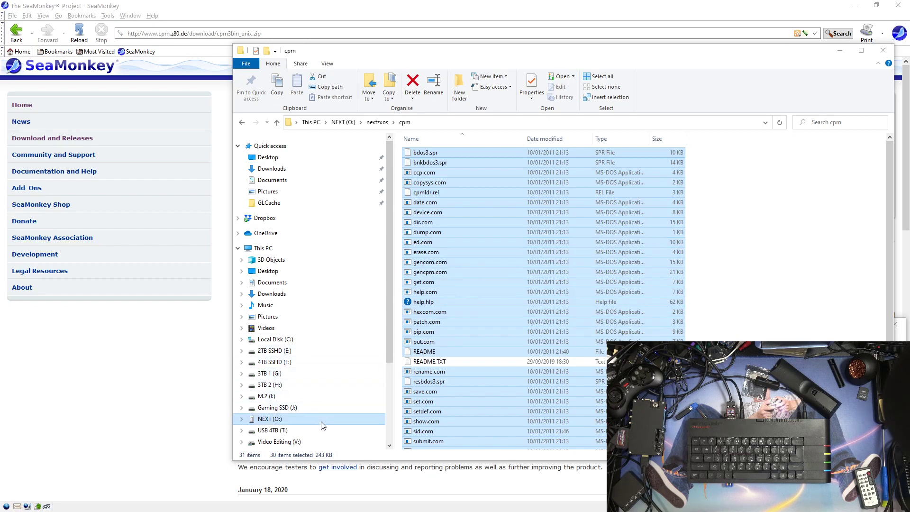
- Create a folder named CPM inside the games folder on the NEXT drive
left_click(286, 421)
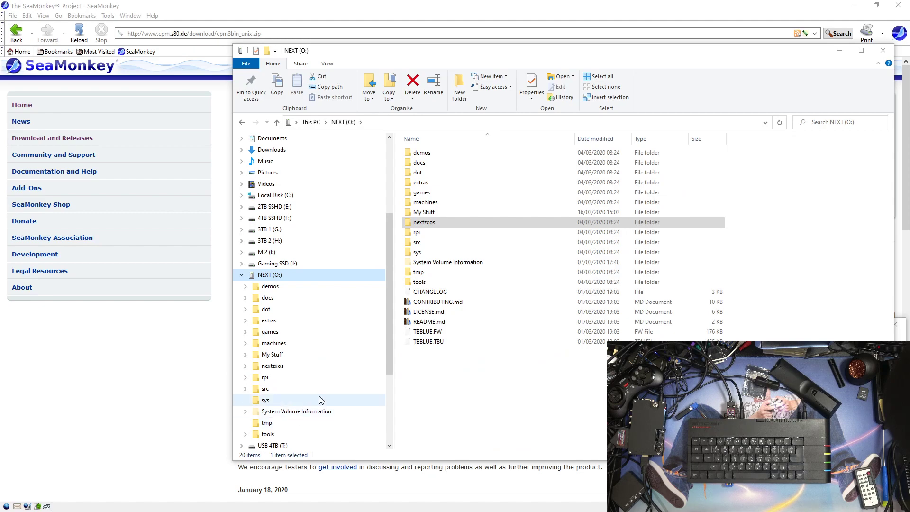
double_click(430, 194)
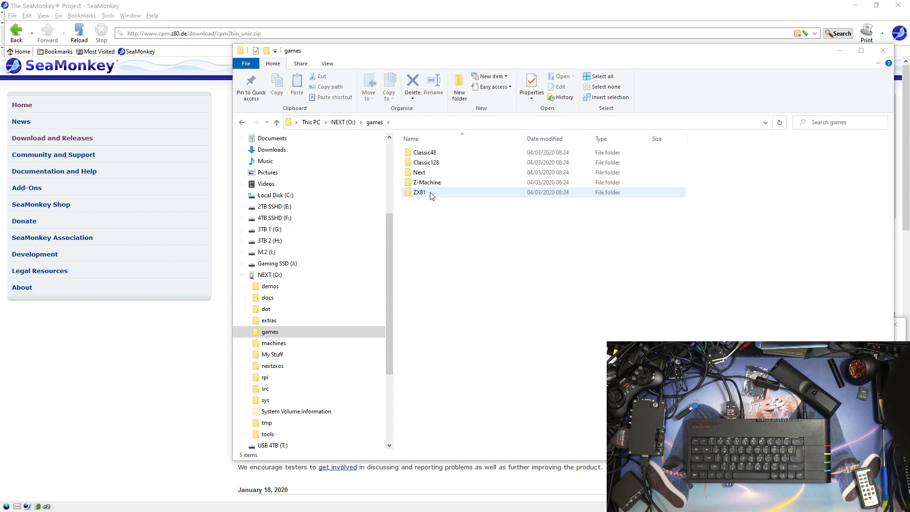
right_click(469, 315)
mouse_move(574, 453)
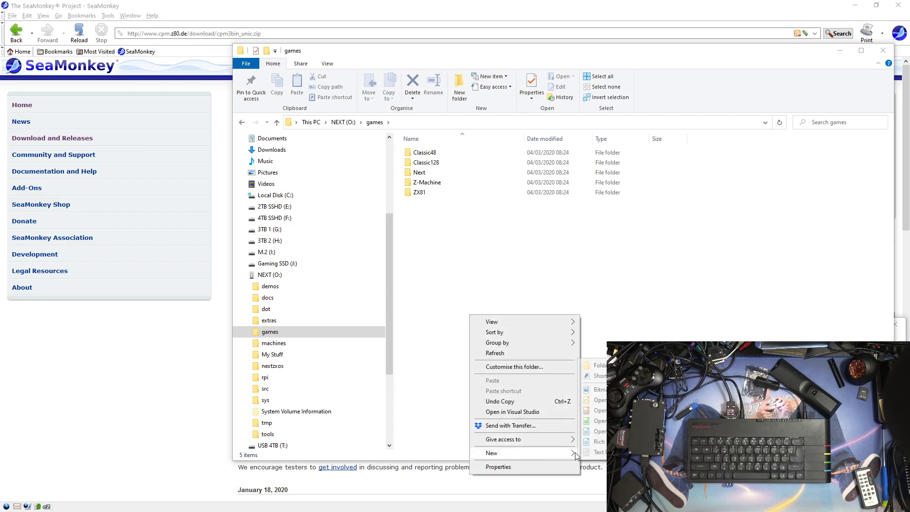
left_click(595, 365)
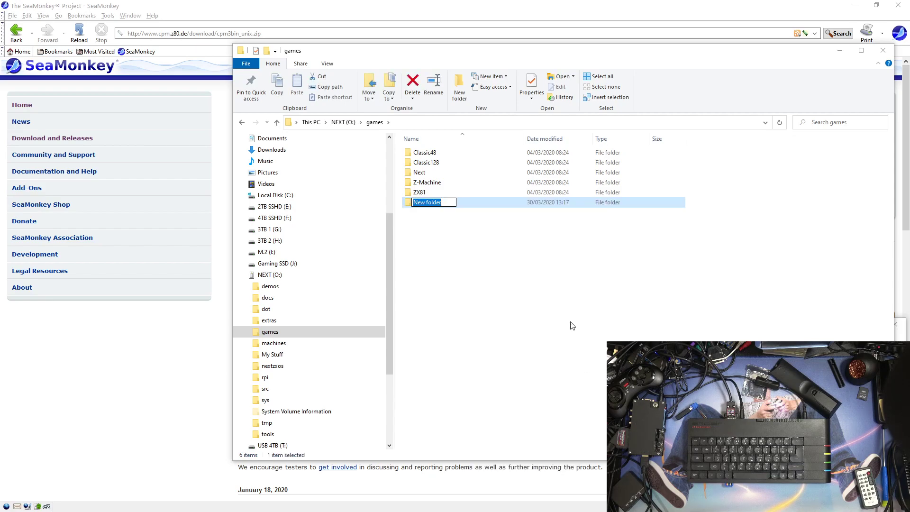
type("CPM")
key("Return")
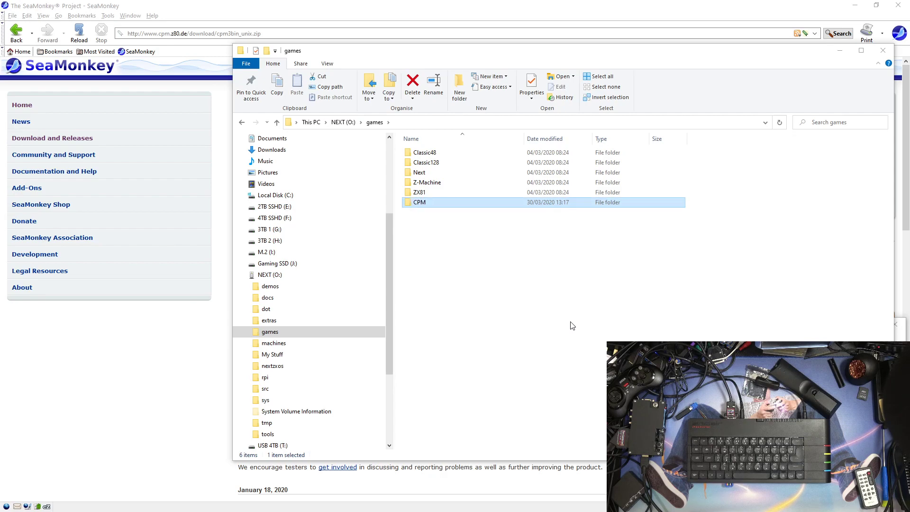
- Create a folder named HITCH inside the new CPM folder
double_click(428, 203)
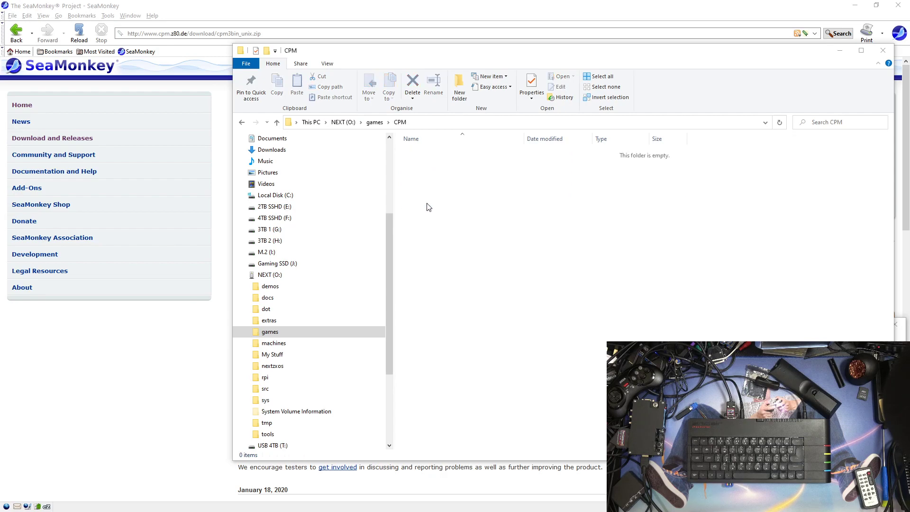
right_click(457, 258)
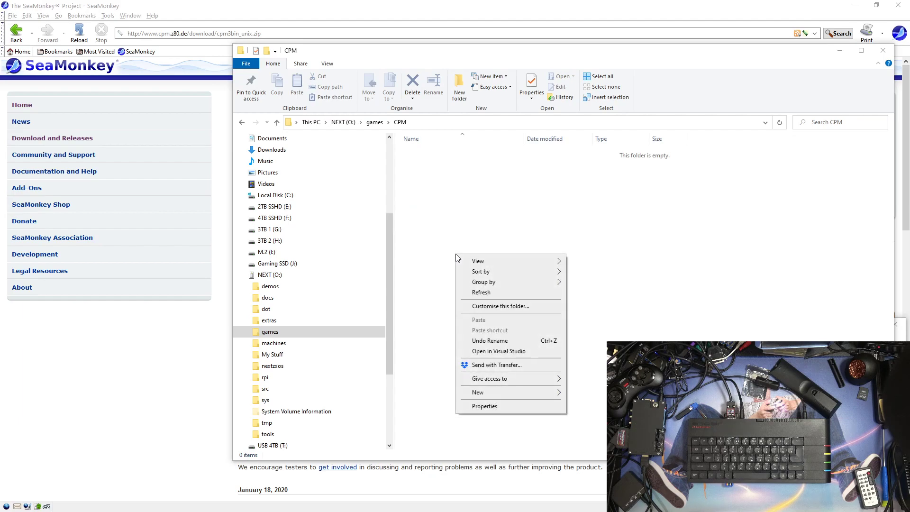
mouse_move(568, 396)
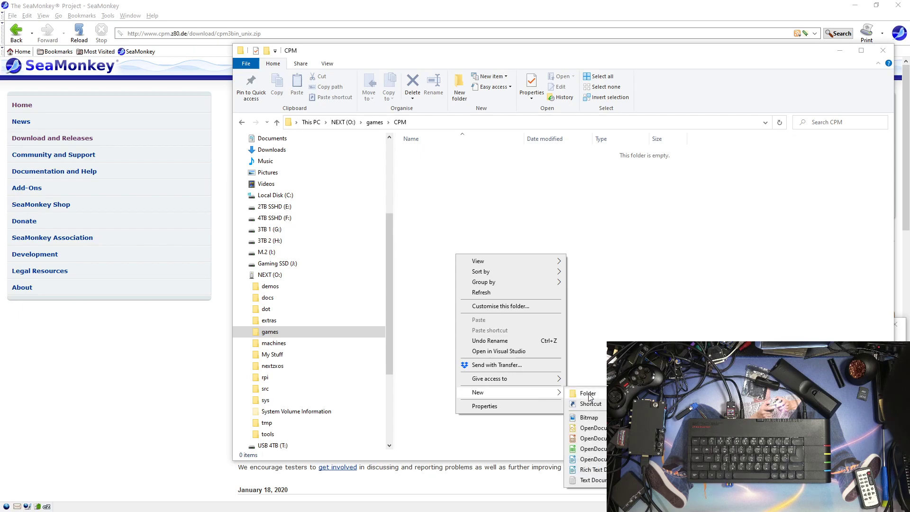
left_click(588, 393)
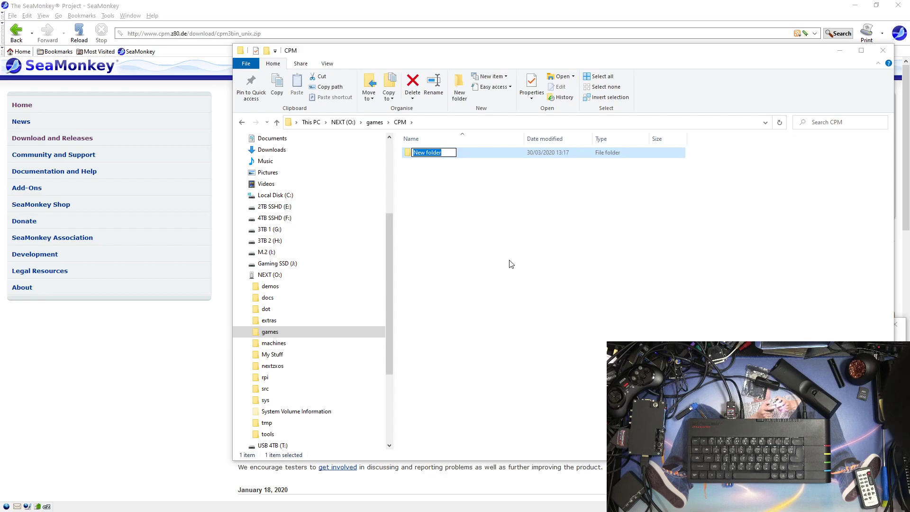
type("HITCH")
key("Return")
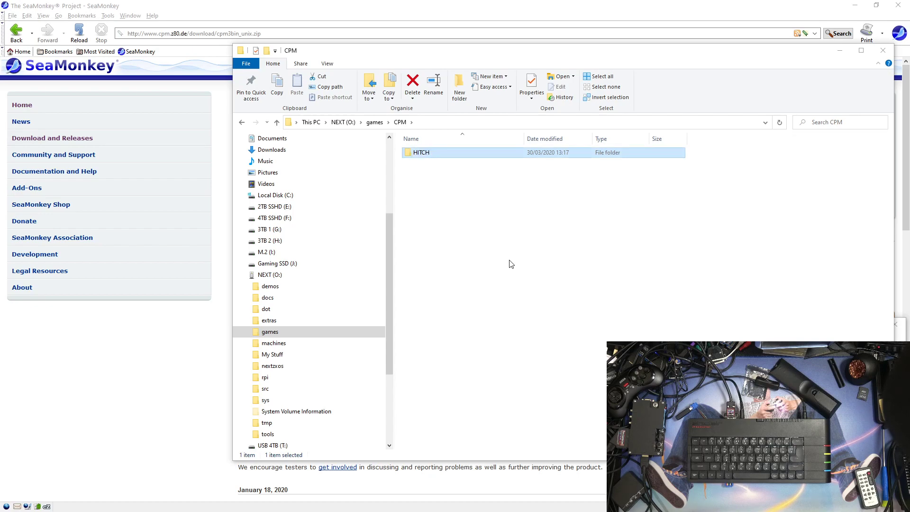
- Create a second folder named ZORK alongside HITCH in the CPM folder
right_click(446, 227)
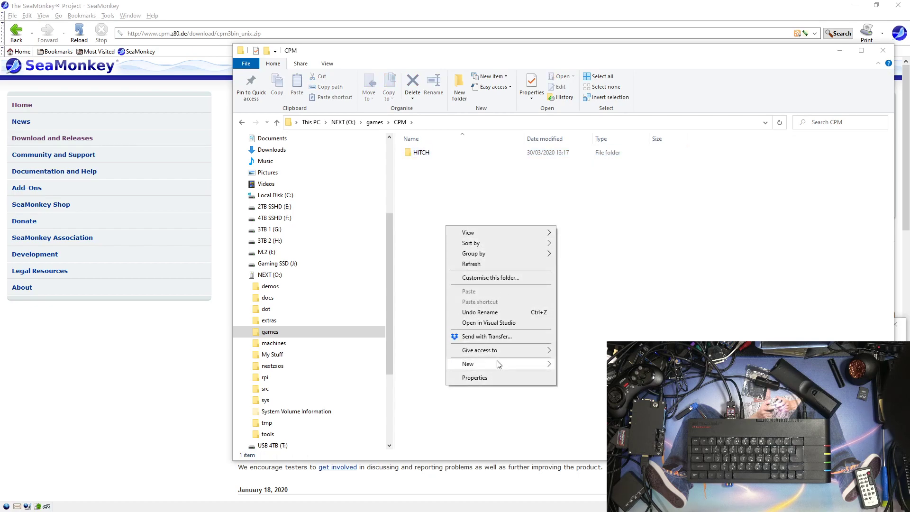
mouse_move(512, 364)
left_click(584, 366)
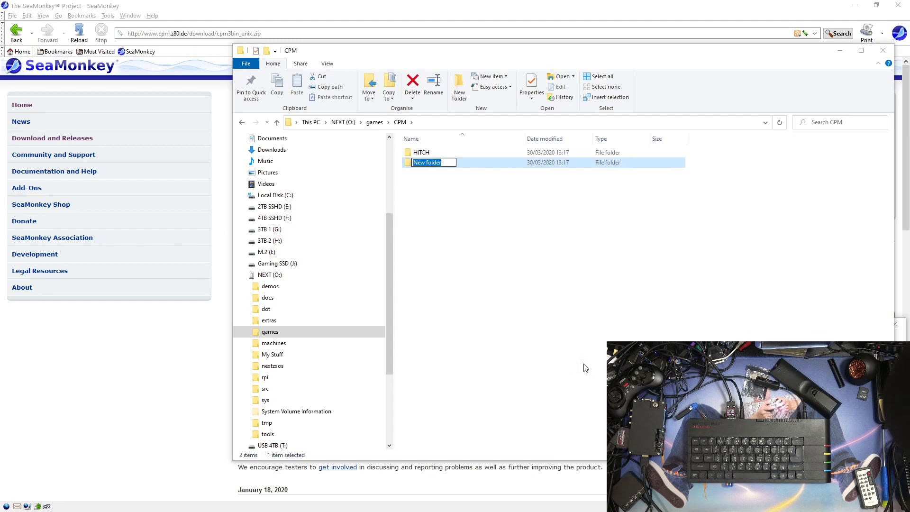
type("ZORK")
key("Return")
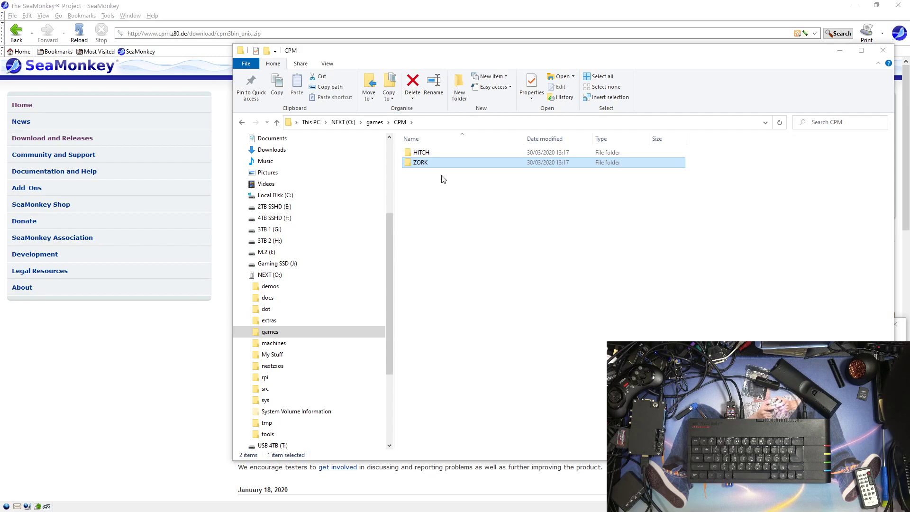
- Open the HITCH and ZORK folders in games/CPM one after the other to fill them with their game files
double_click(430, 155)
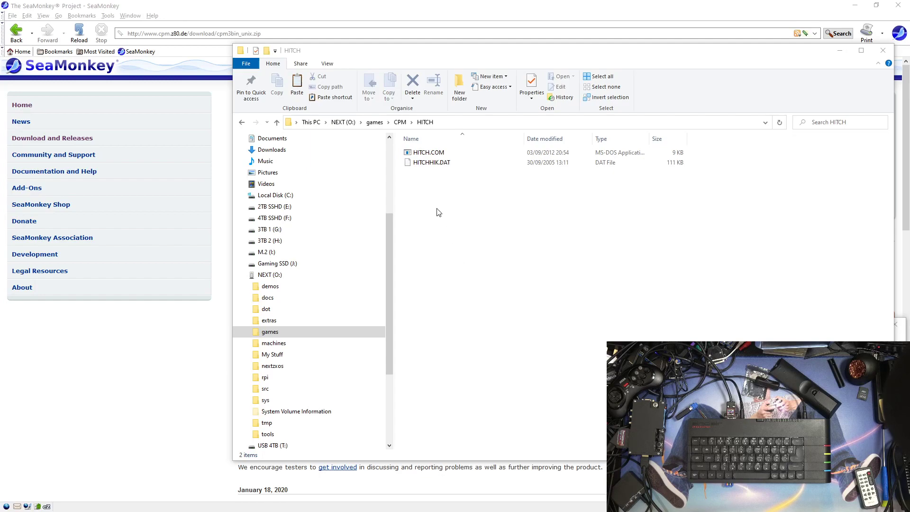
left_click(400, 122)
left_click(421, 163)
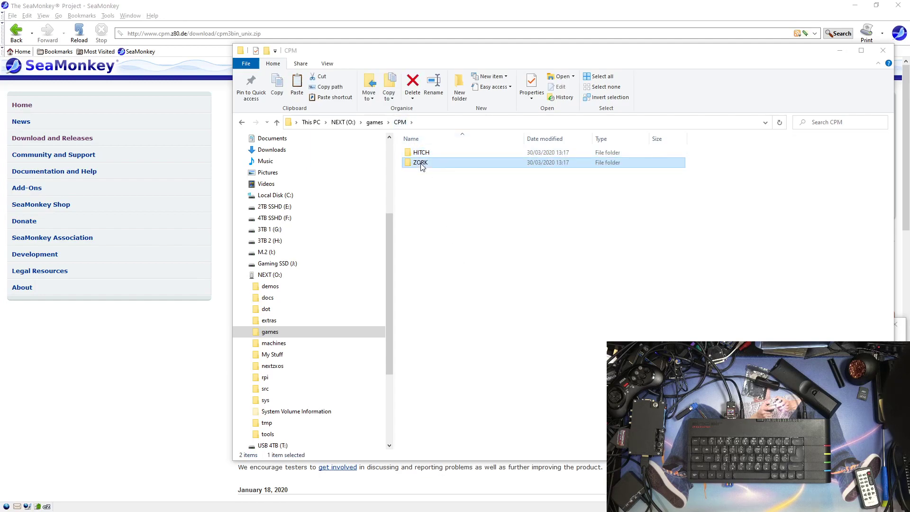
double_click(421, 163)
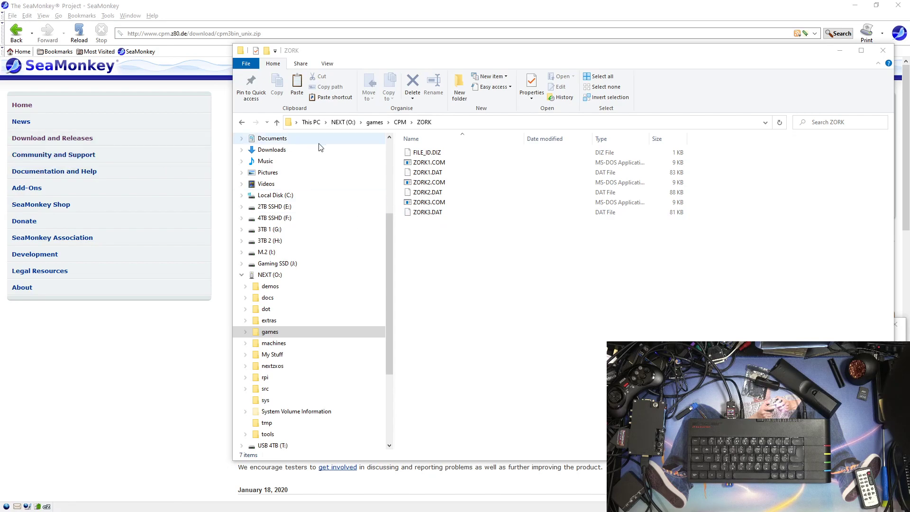
- Return from the ZORK folder to the root of the NEXT drive and close the file window
left_click(401, 123)
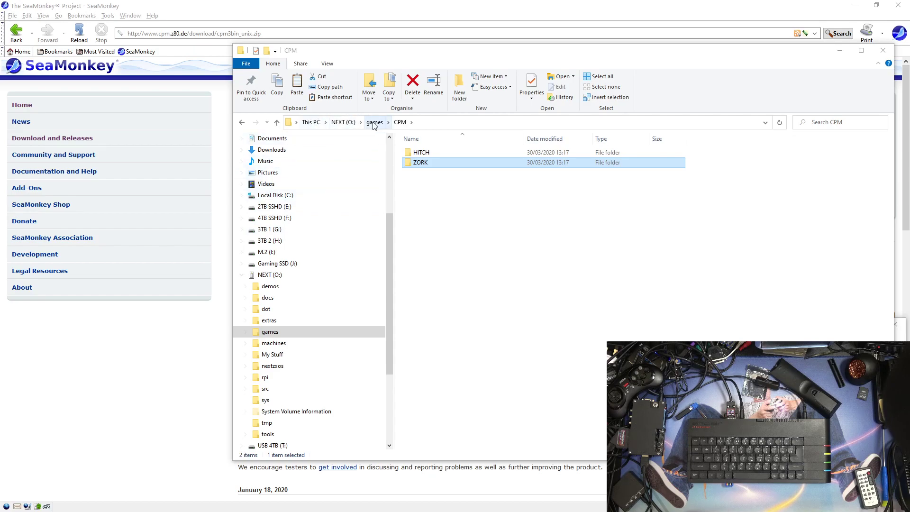
left_click(348, 124)
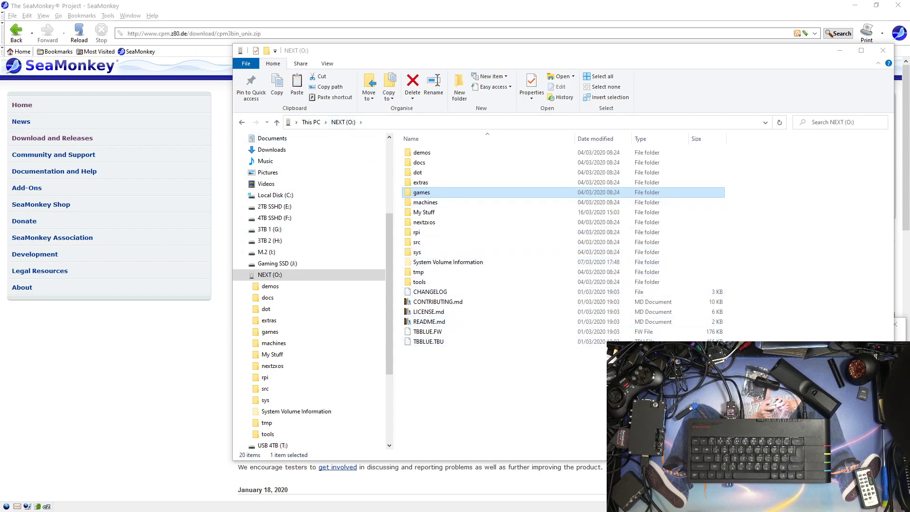
left_click(881, 51)
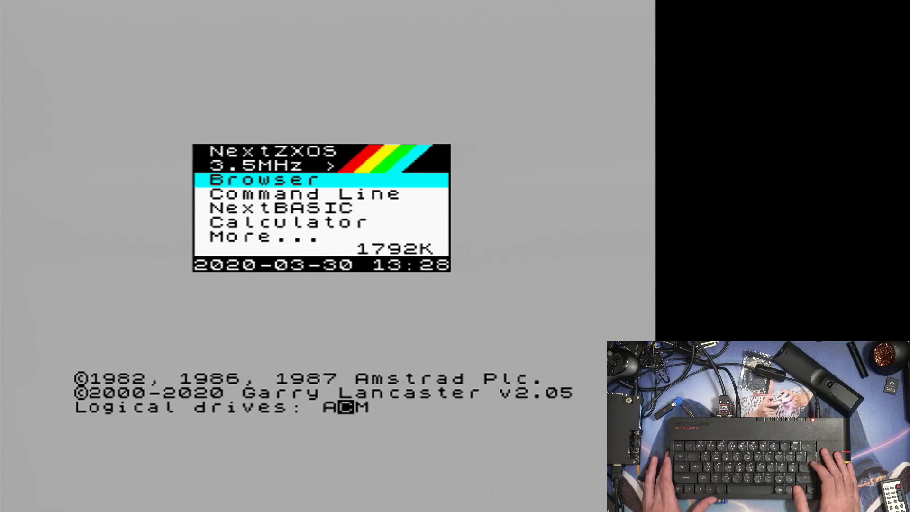
- Launch CP/M from the additional NextZXOS options on the ZX Spectrum Next
key("Down")
key("Down")
key("Down")
key("Down")
key("Return")
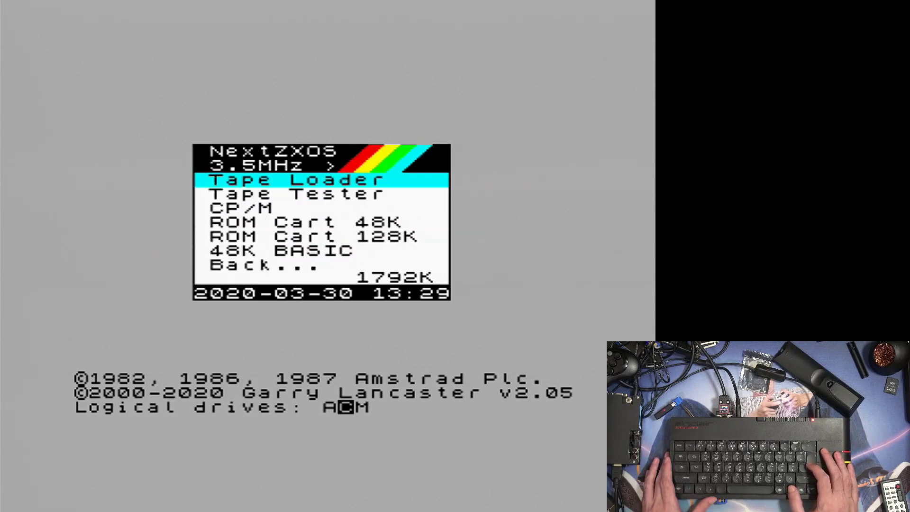
key("Down")
key("Down")
key("Return")
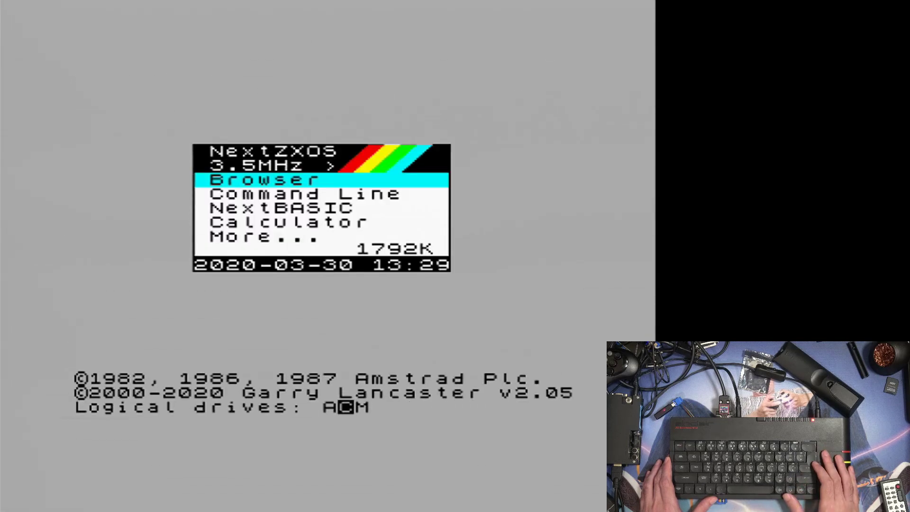
- Launch CP/M again from NextZXOS and list the files on drive A with dir
key("Down")
key("Down")
key("Down")
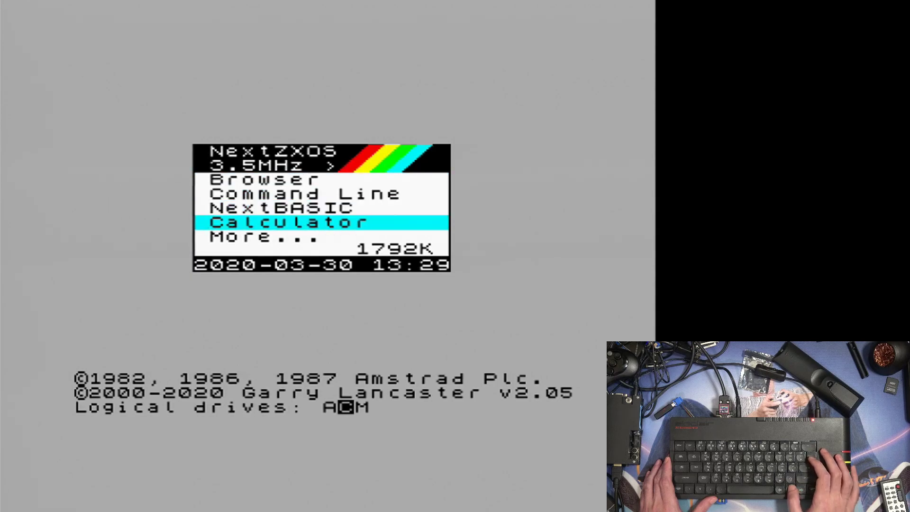
key("Down")
key("Return")
key("Down")
key("Down")
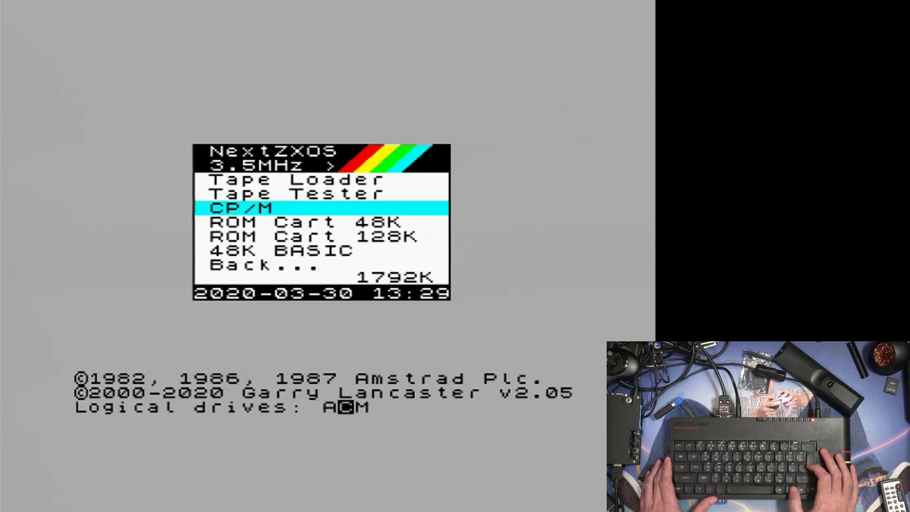
key("Return")
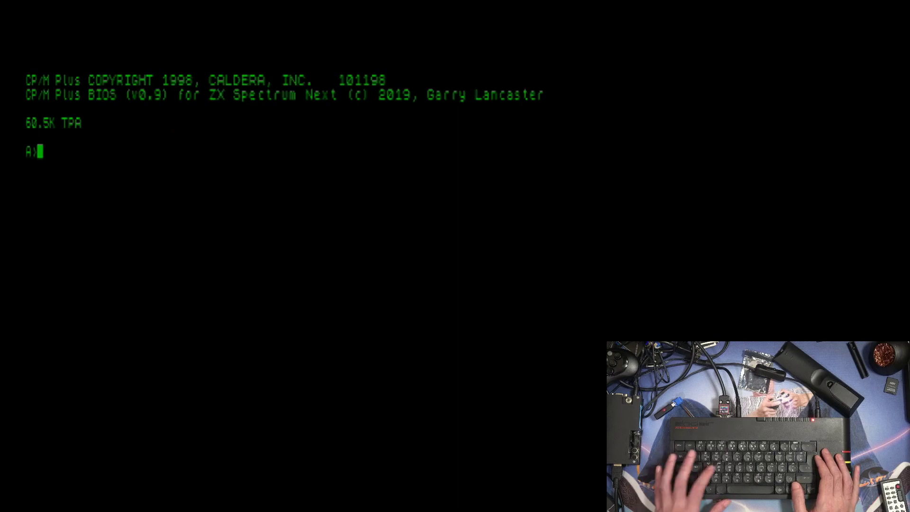
type("dir")
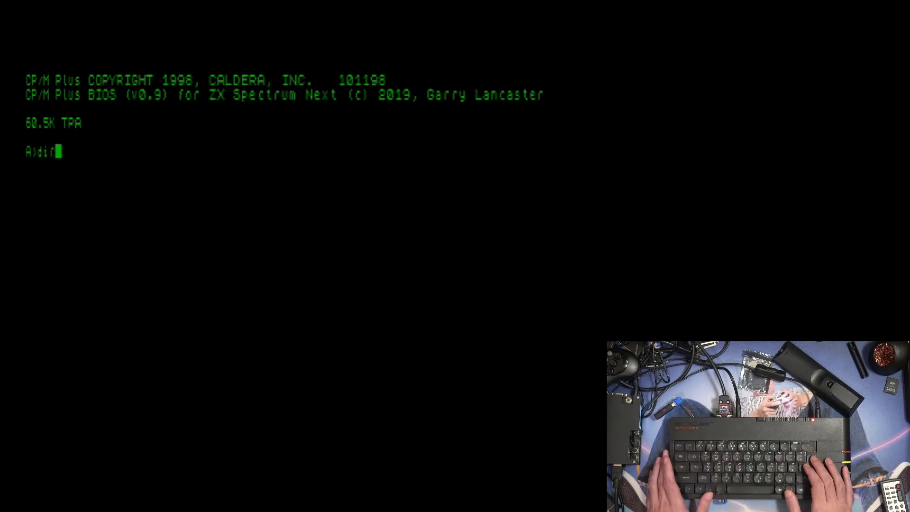
key("Return")
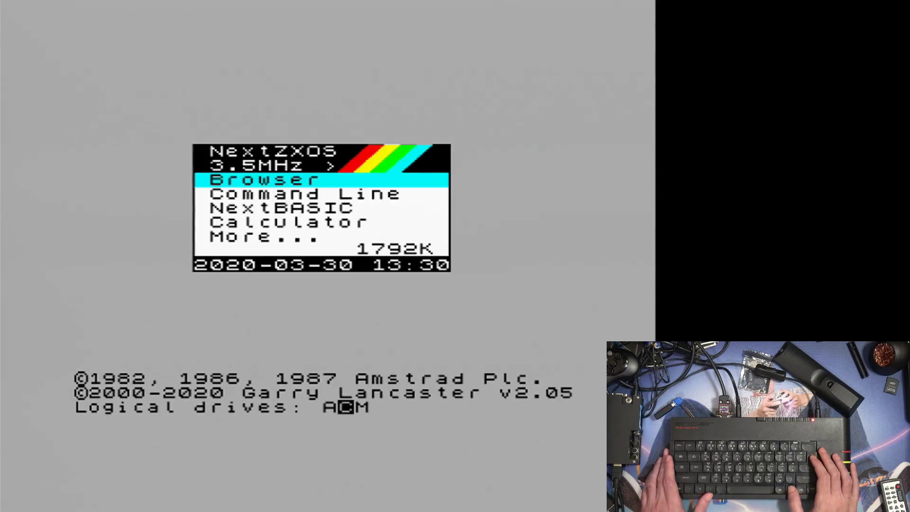
- Boot into CP/M from NextZXOS with logical drive B available
key("Down")
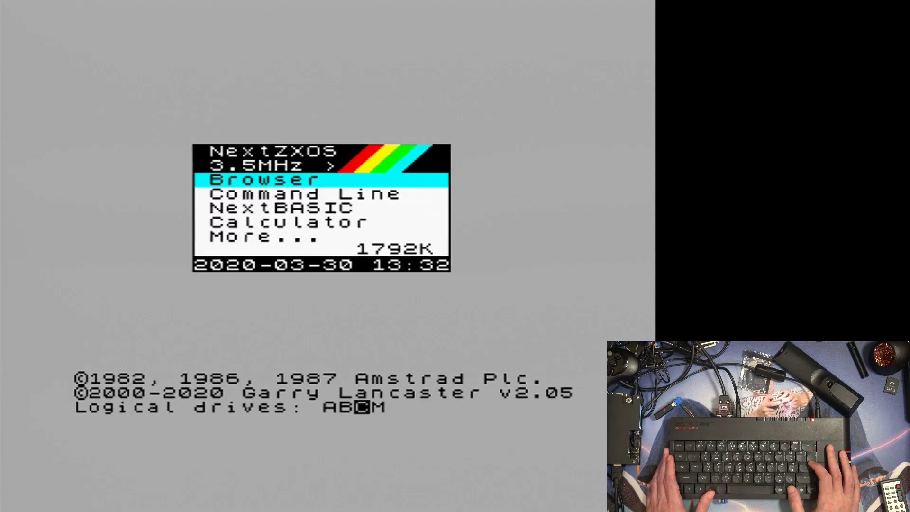
key("Down")
key("Down")
key("Down")
key("Down")
key("Return")
key("Down")
key("Down")
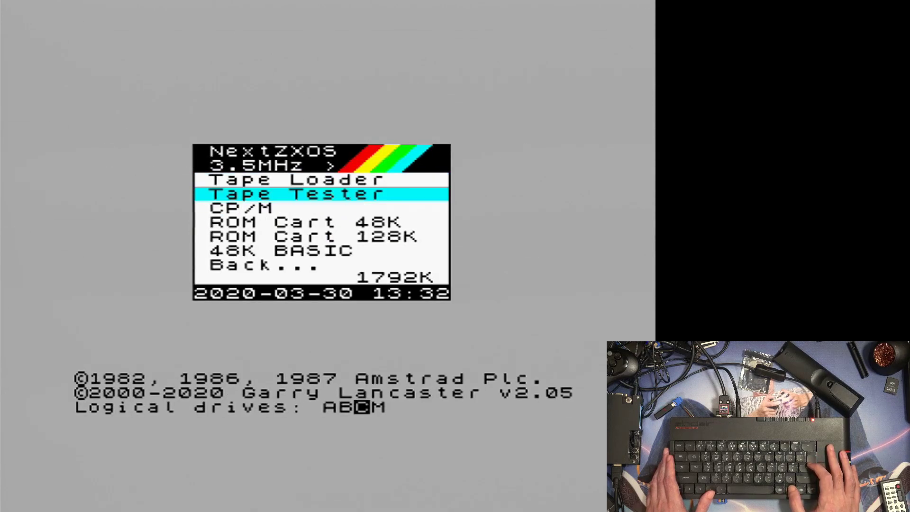
key("Return")
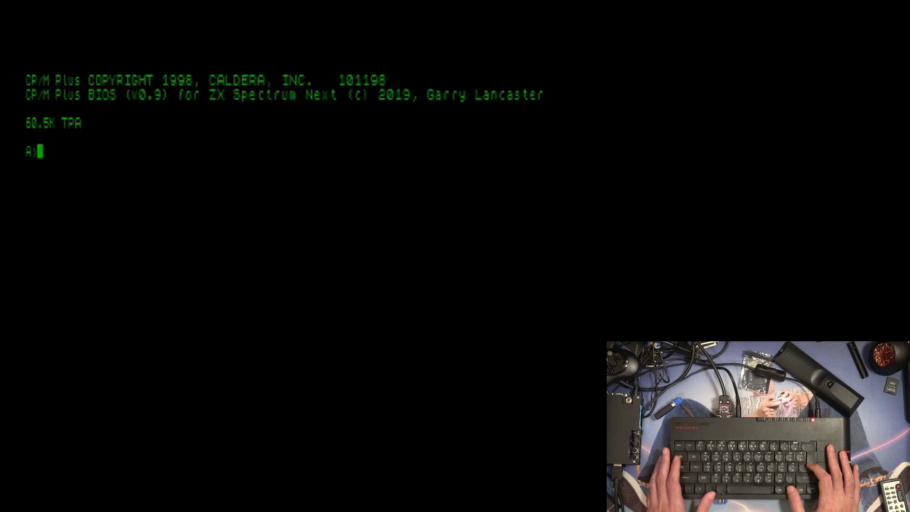
- List the system files on CP/M drive A with the dir command
type("dir")
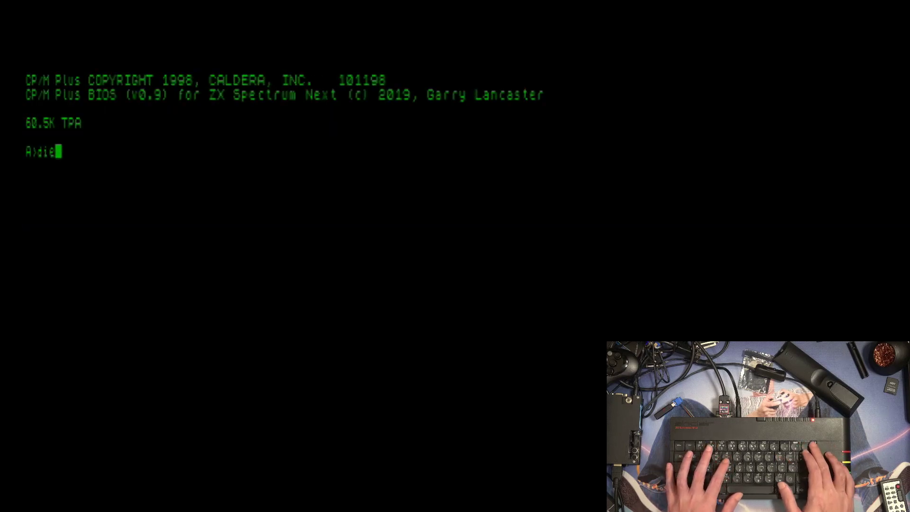
key("BackSpace")
type("r")
key("Return")
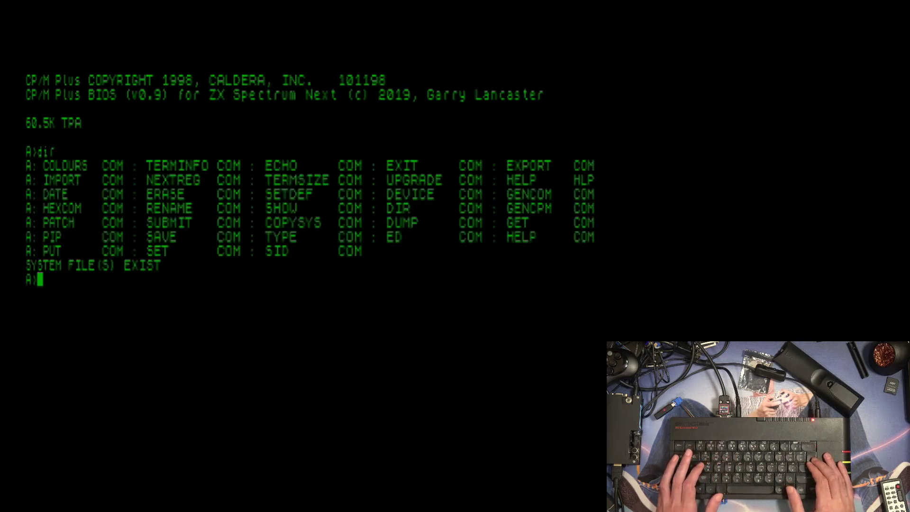
- Switch to CP/M drive B and list its files with the dir command
type("b")
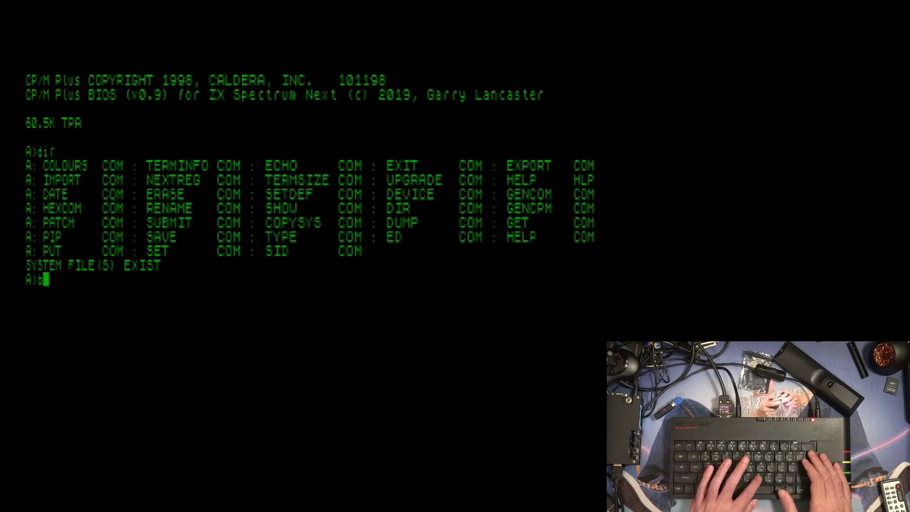
type(":")
key("Return")
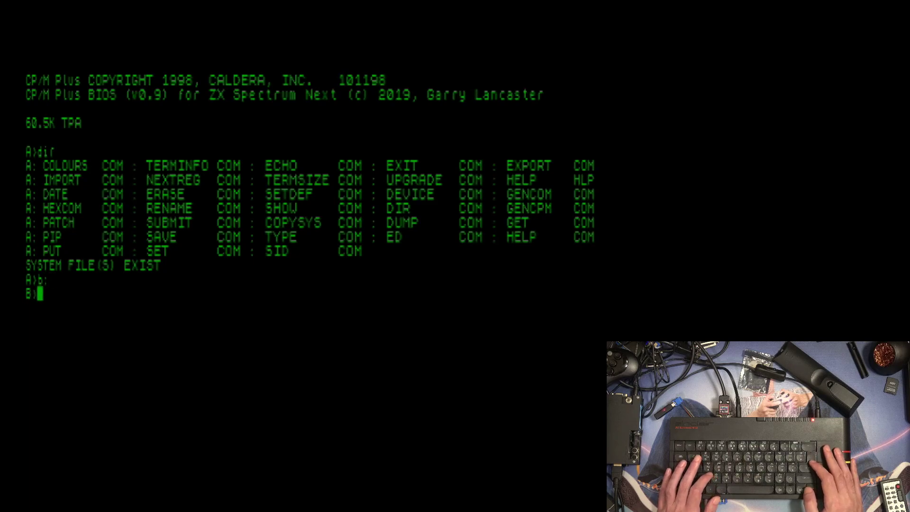
type("dir")
key("Return")
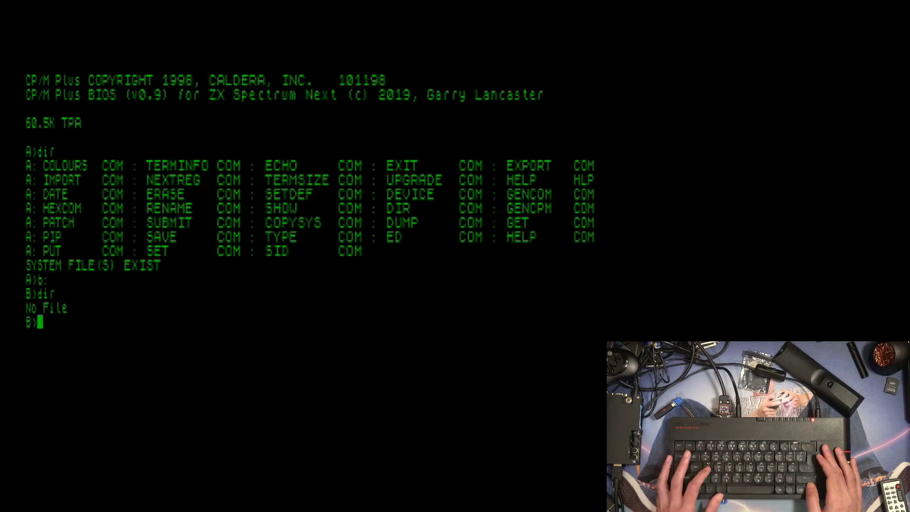
- Switch back to drive A and import all Zork files to drive B with "import c:/games/cpm/zork/*.* b:"
type("a")
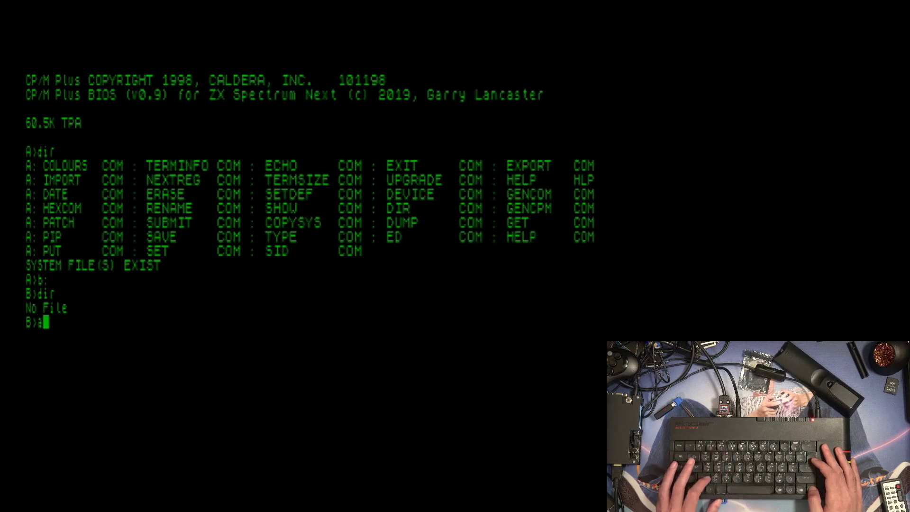
type(":")
key("Return")
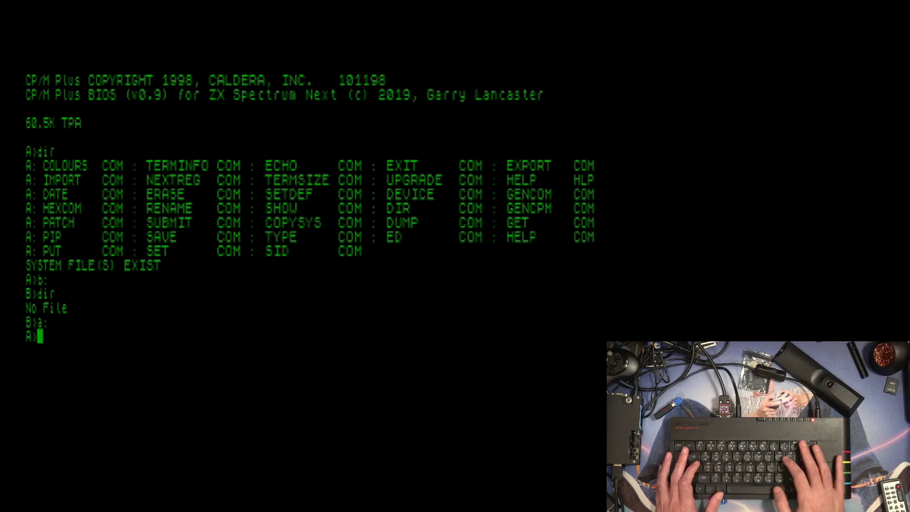
type("s")
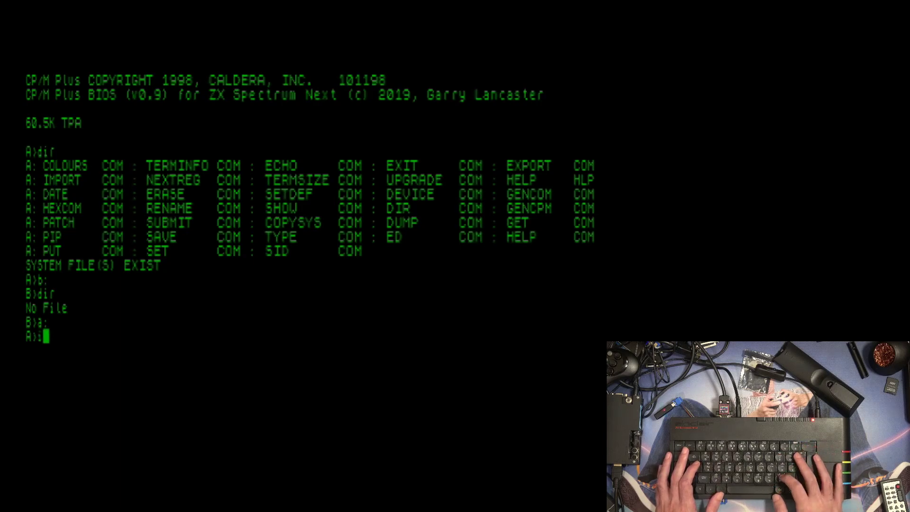
type("mport")
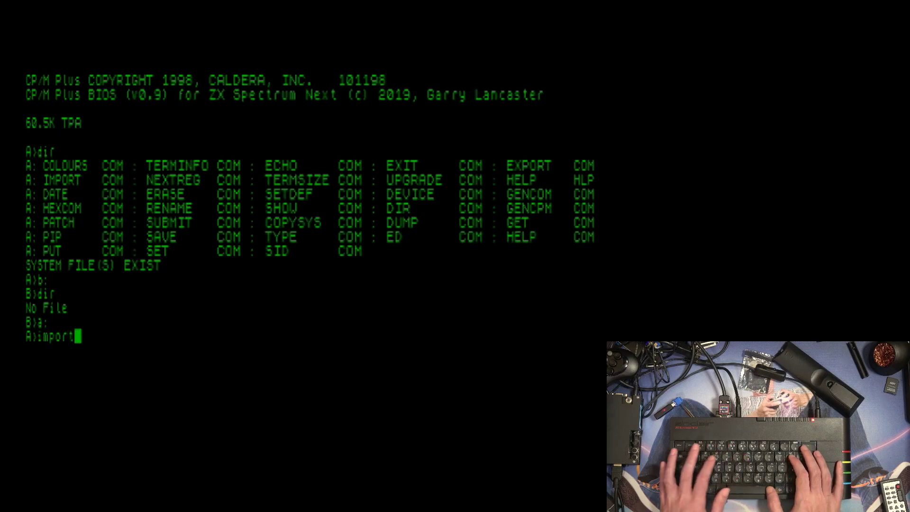
type(" c")
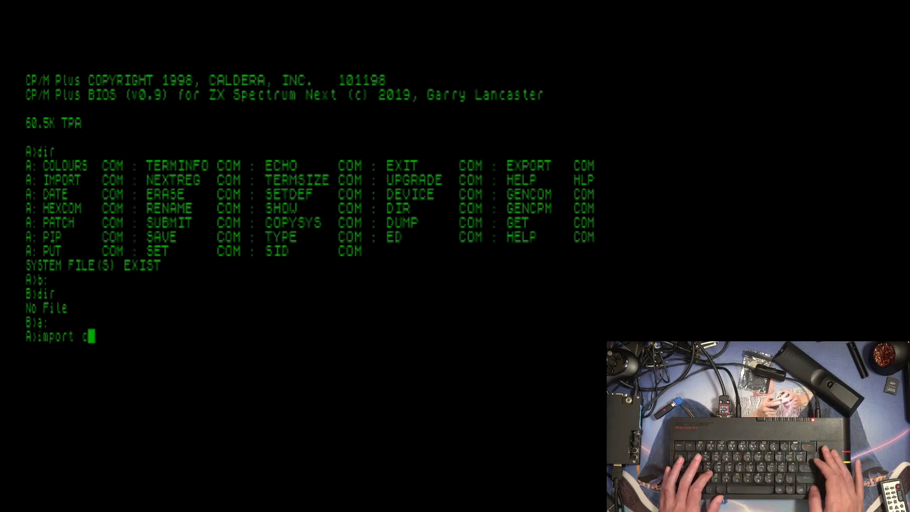
type(":")
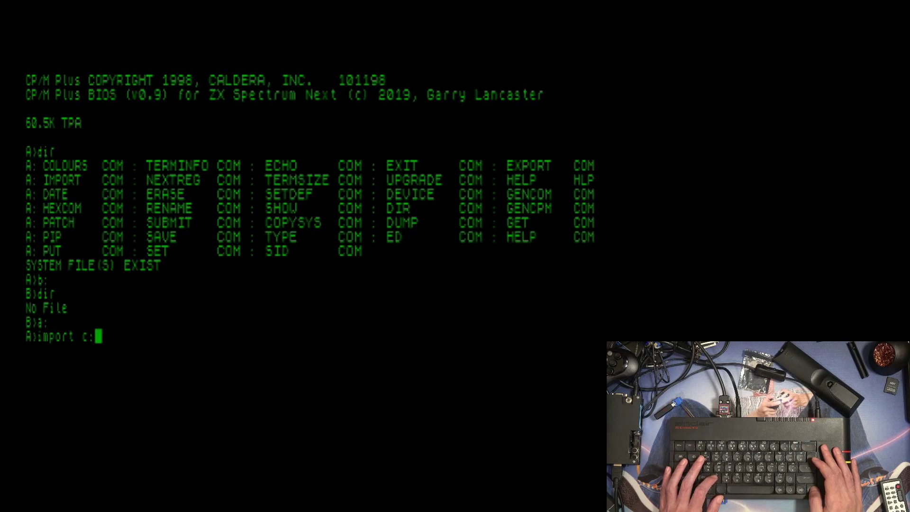
type("/")
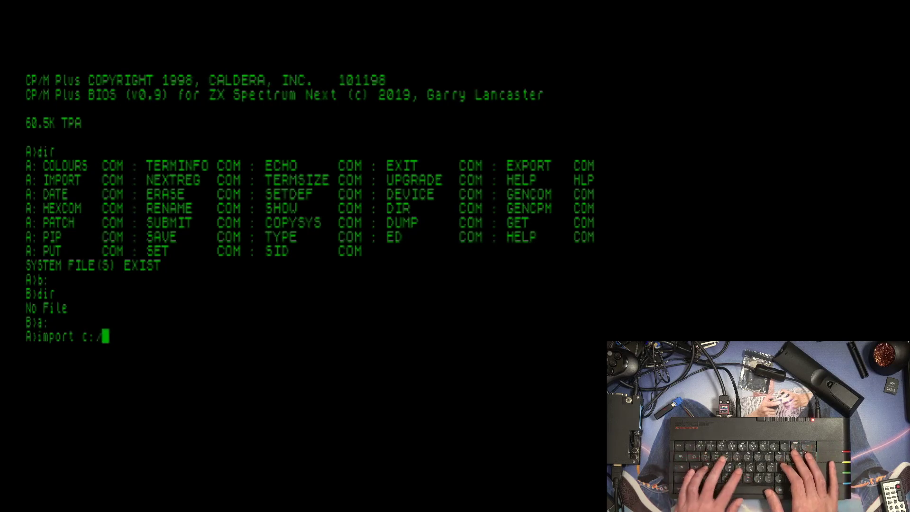
type("games")
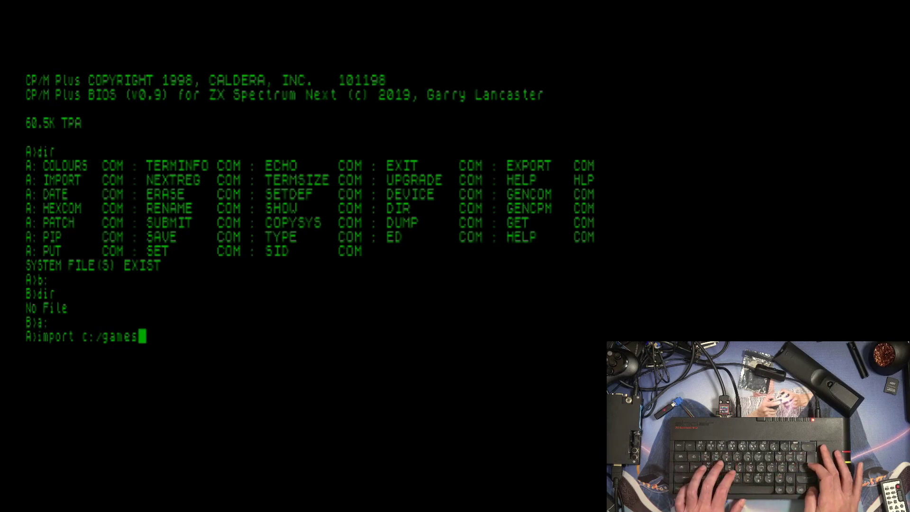
type("/cpm/")
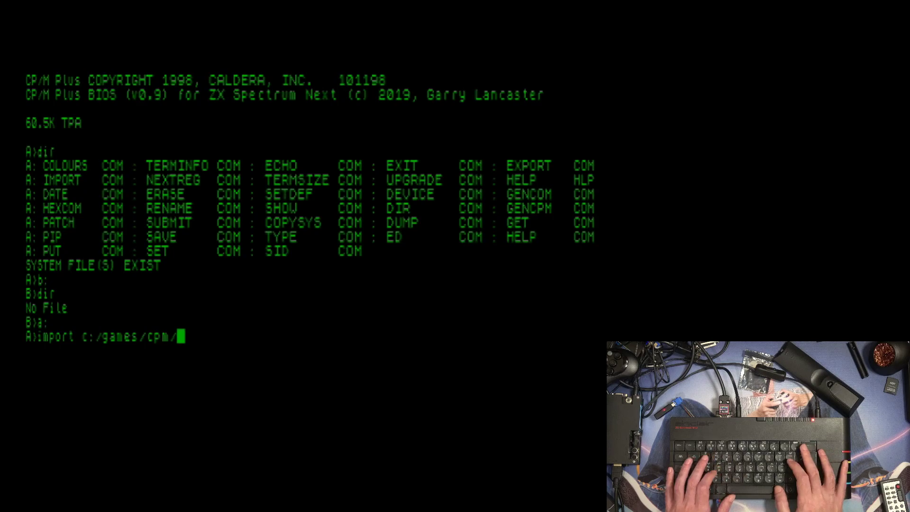
type("zork")
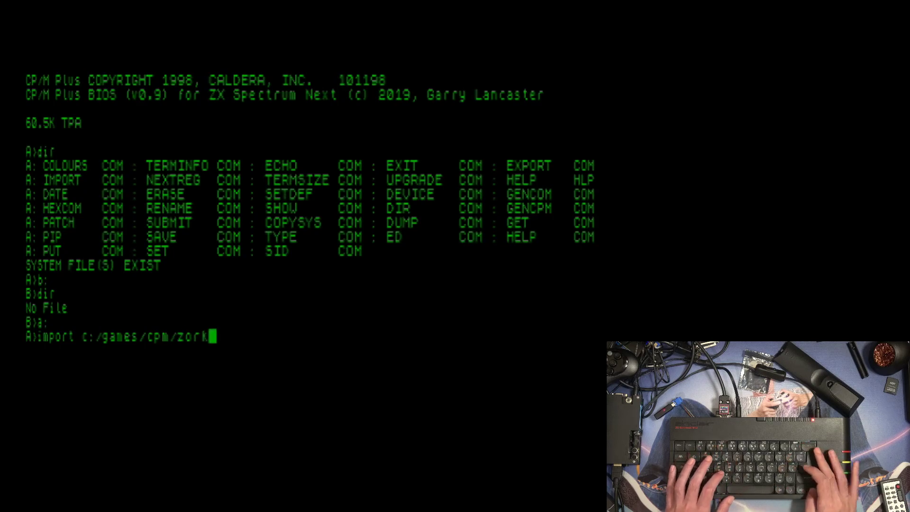
type("/")
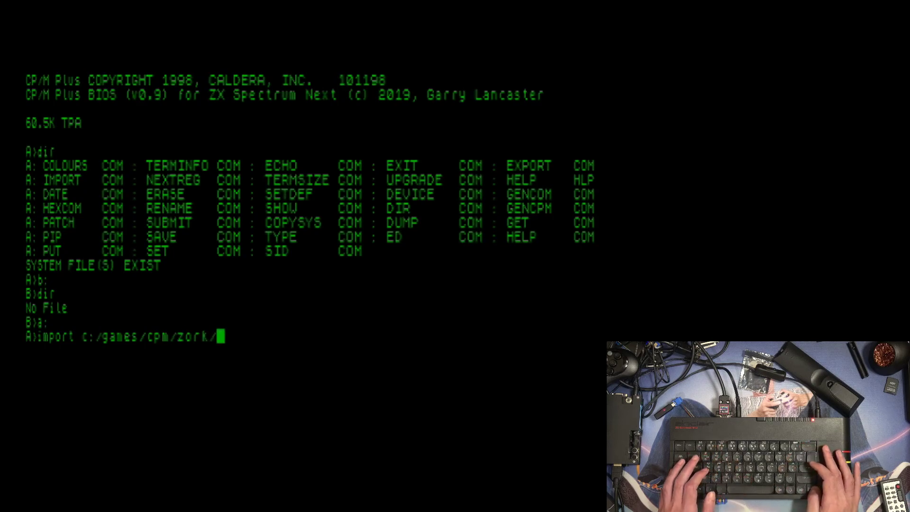
type("*.")
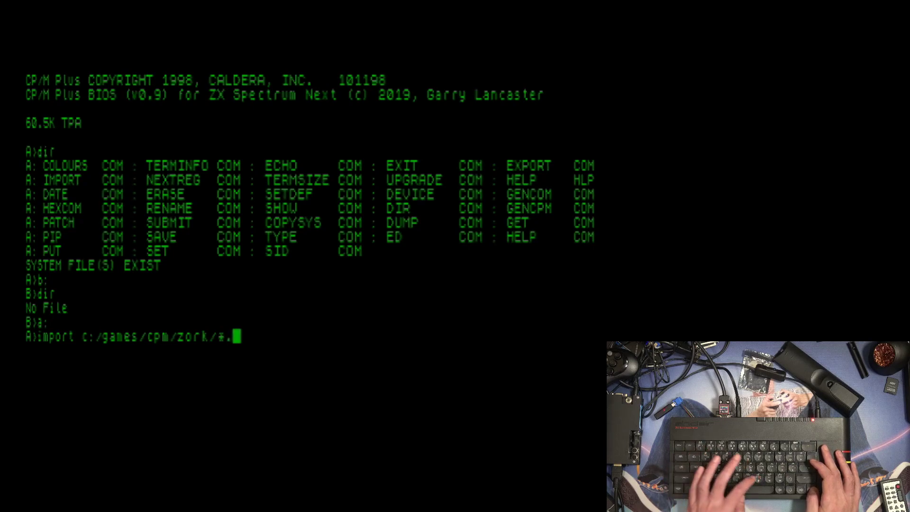
type("*")
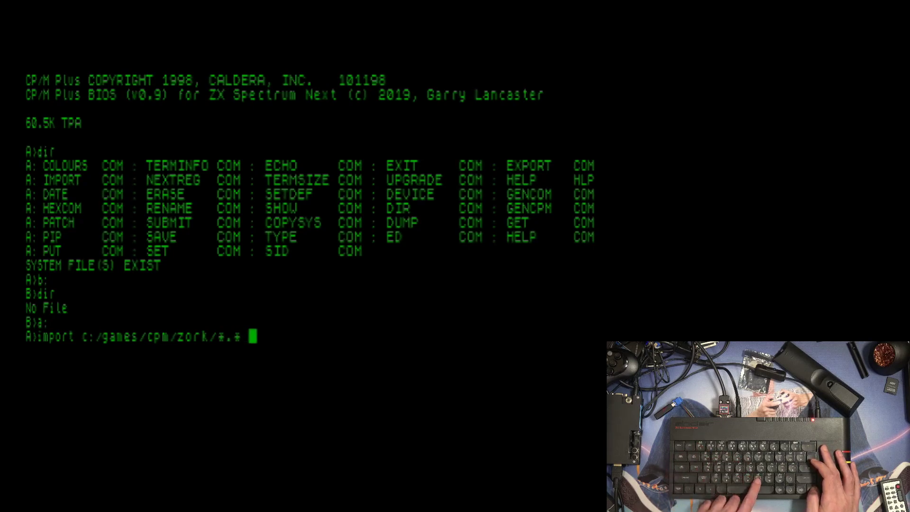
type(" b")
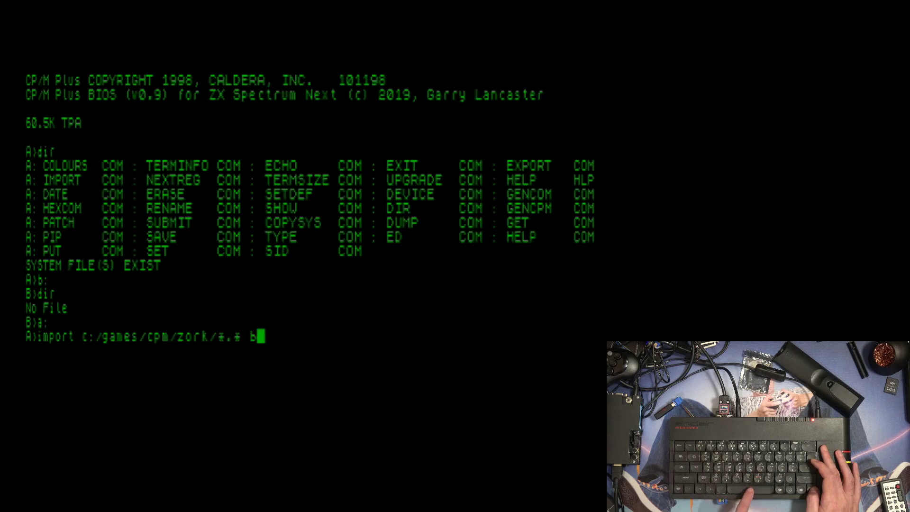
type(":")
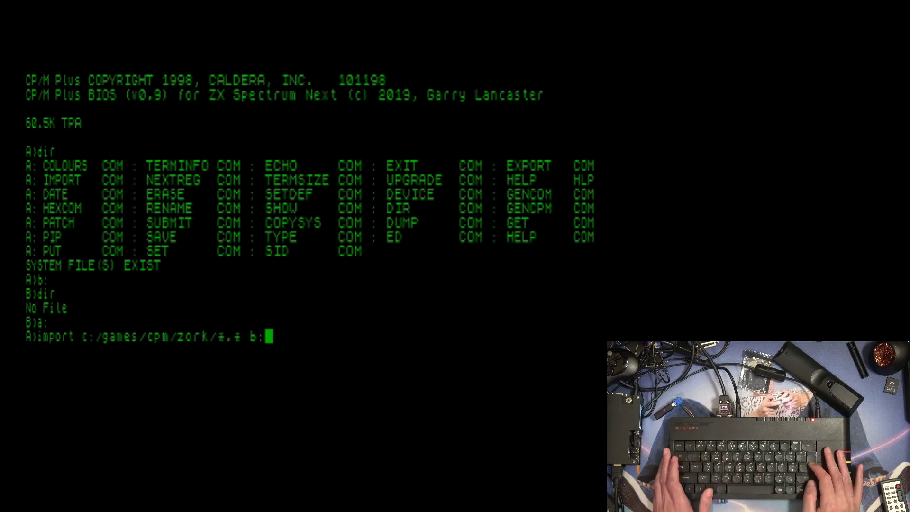
key("Return")
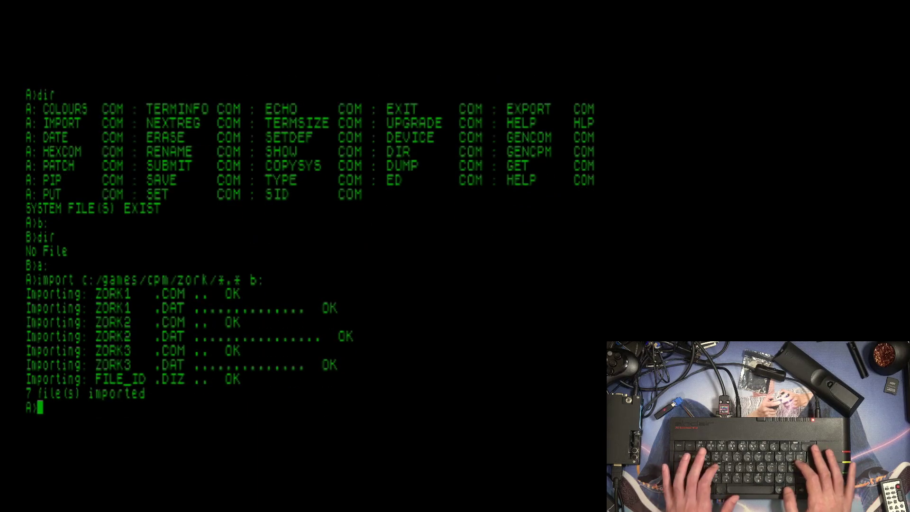
- Import all Hitchhiker's game files to drive B with "import c:/games/cpm/hitch/*.* b:"
type("import")
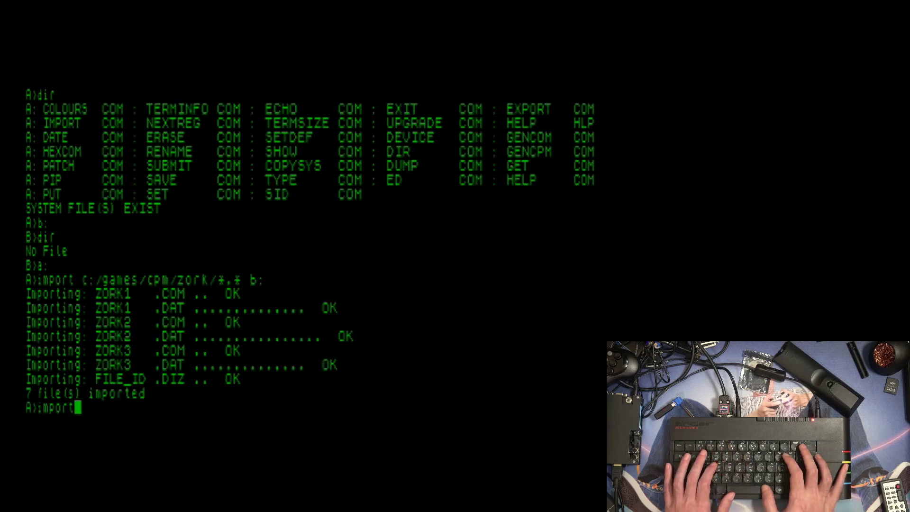
type(" c")
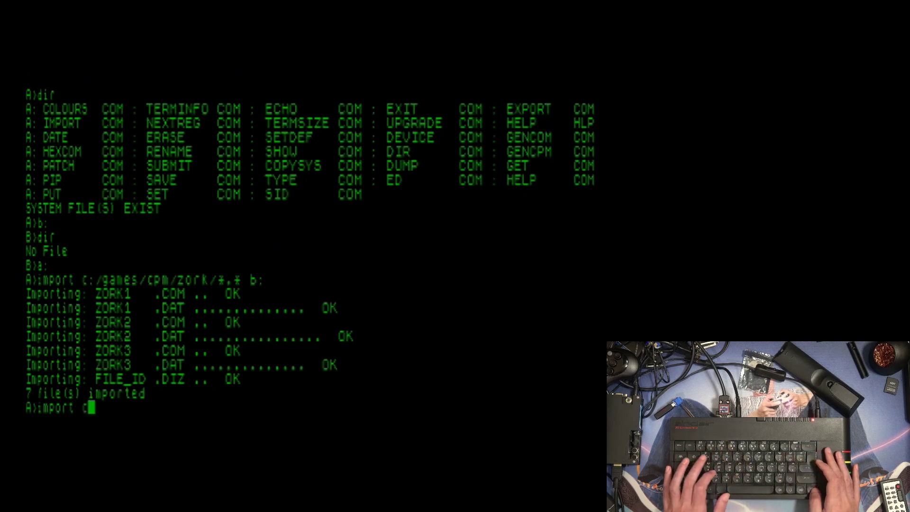
type(":/")
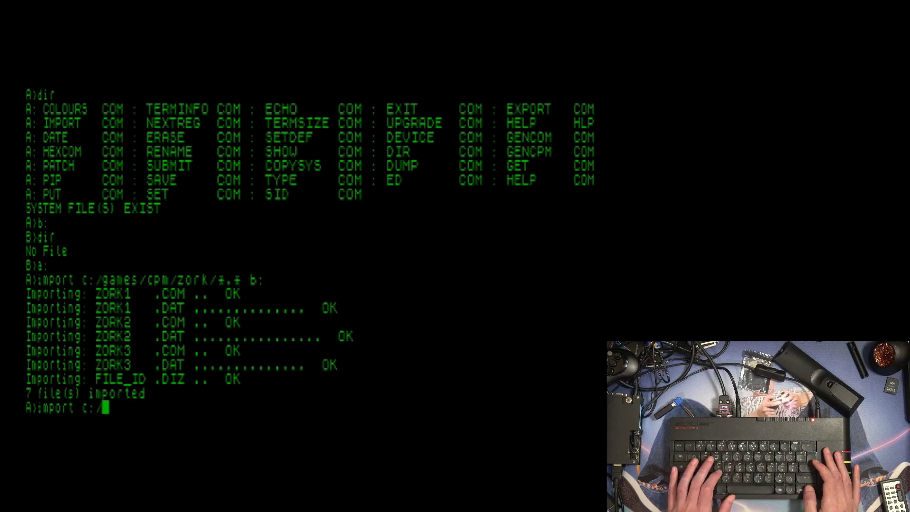
type("games/")
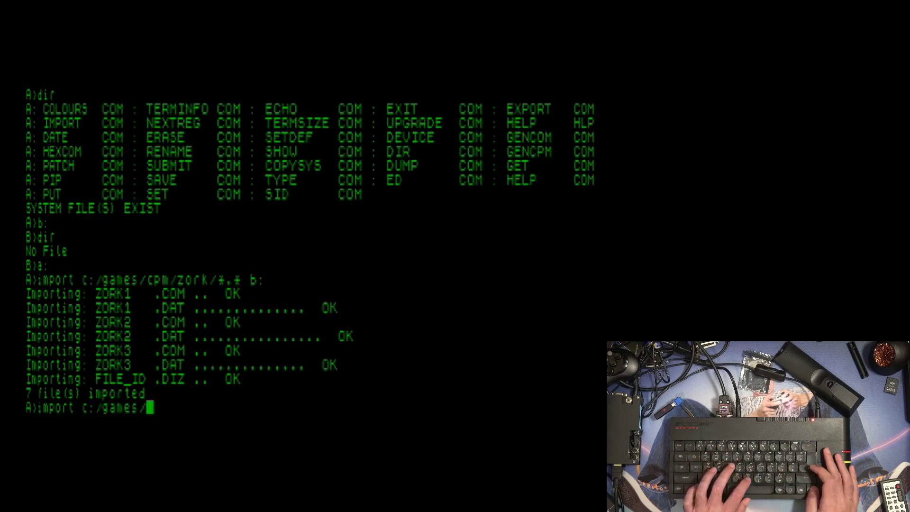
type("cpm")
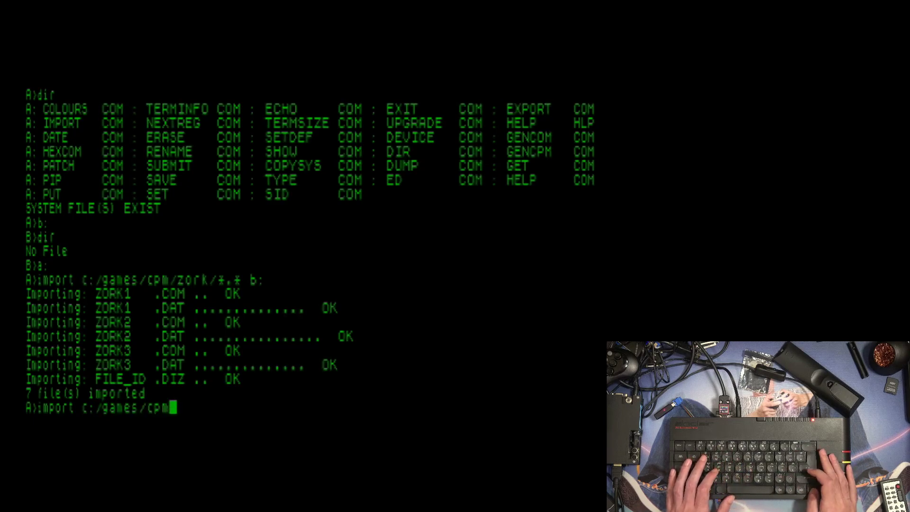
type("/")
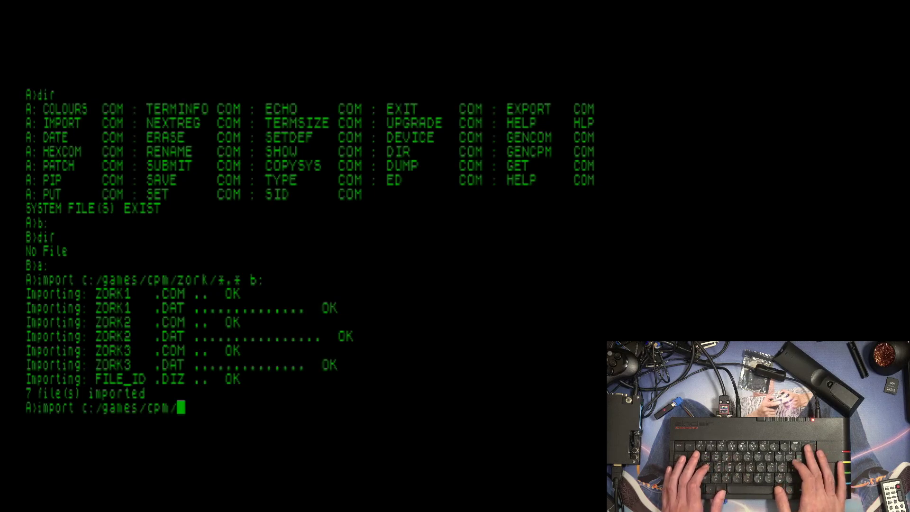
type("hitc")
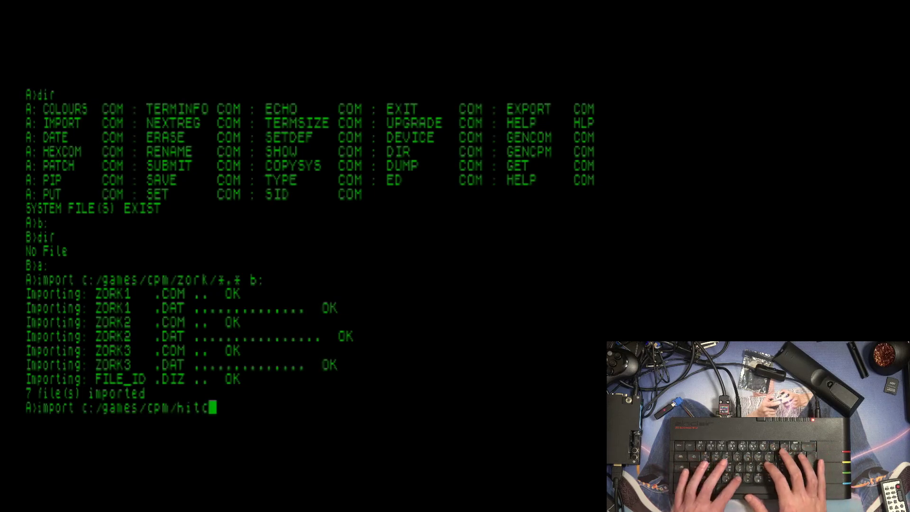
type("h/")
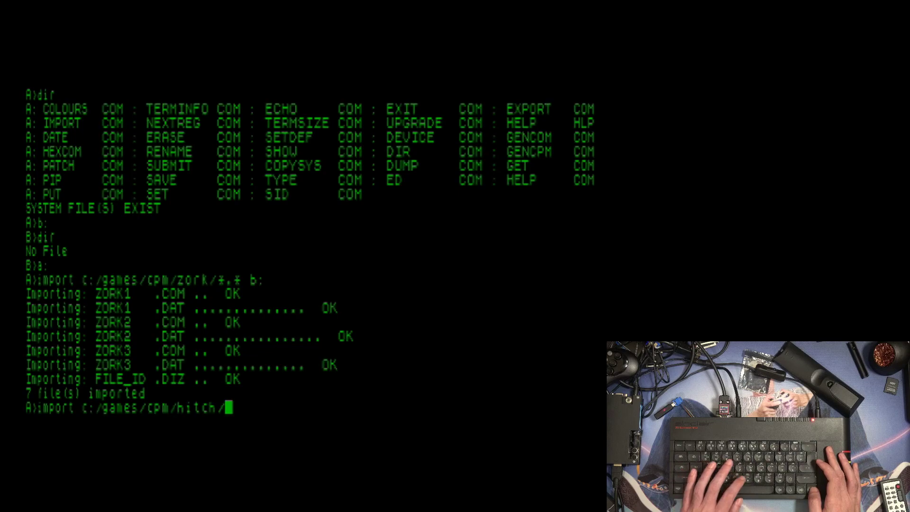
type("*.*")
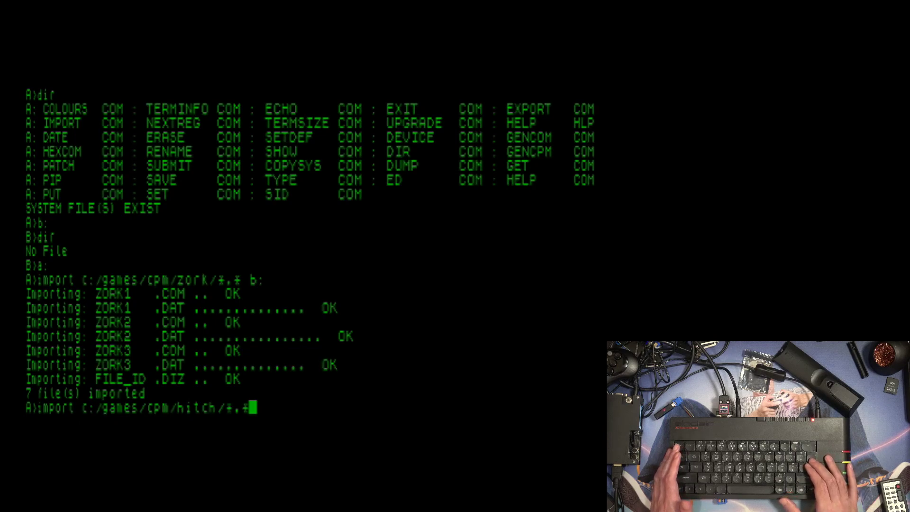
type("b")
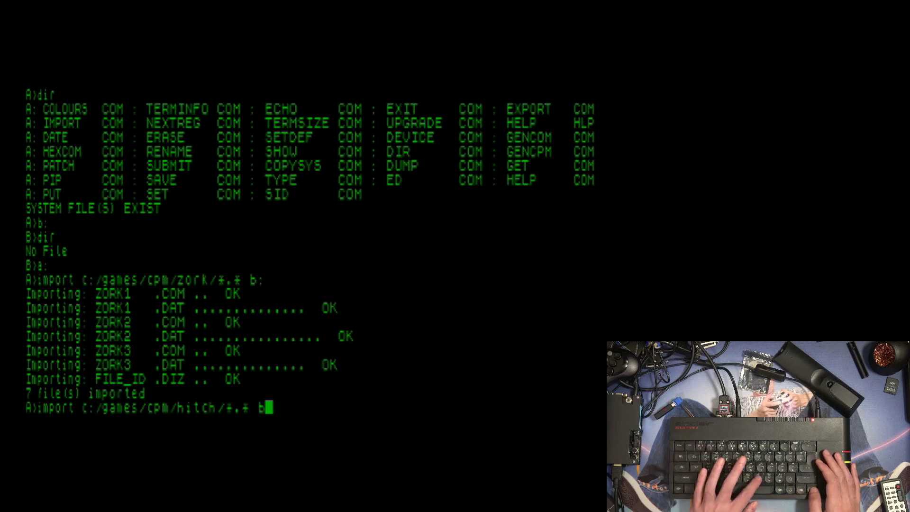
type(":")
key("Return")
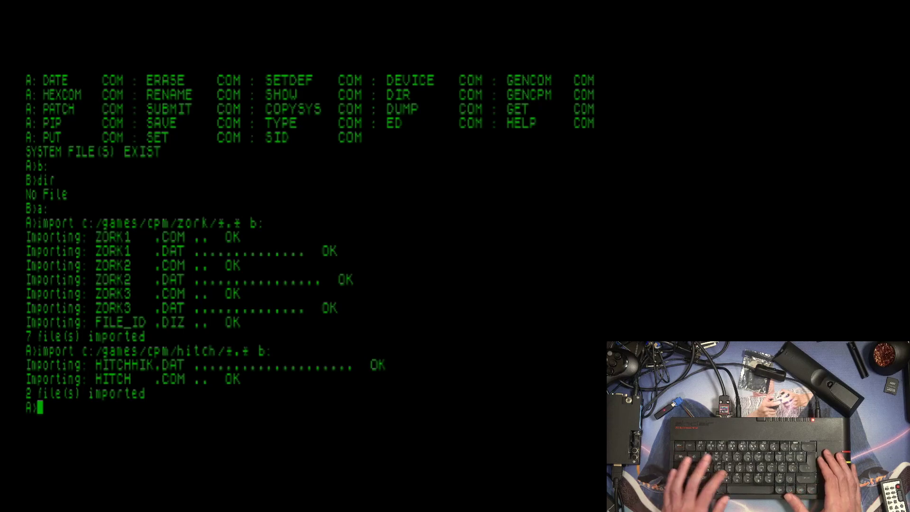
- Switch to drive B and list the imported game files with the dir command
type("b:")
key("Return")
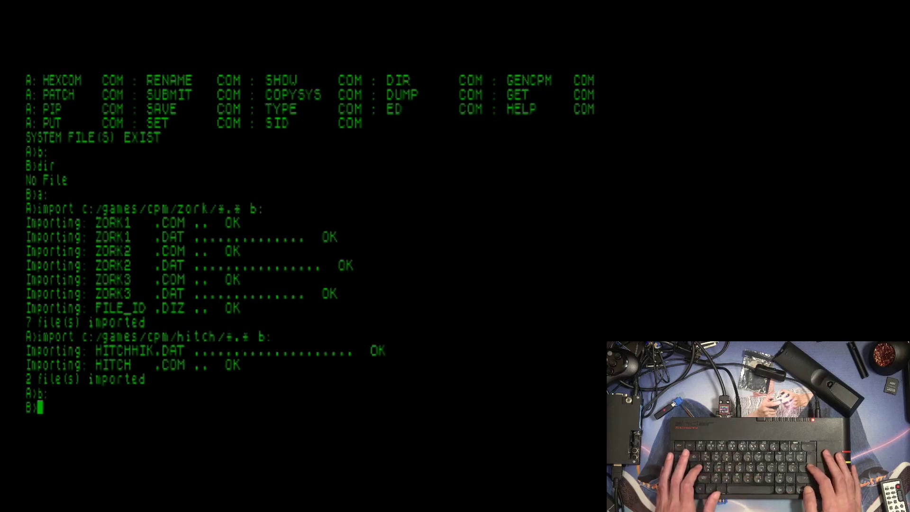
type("dir")
key("Return")
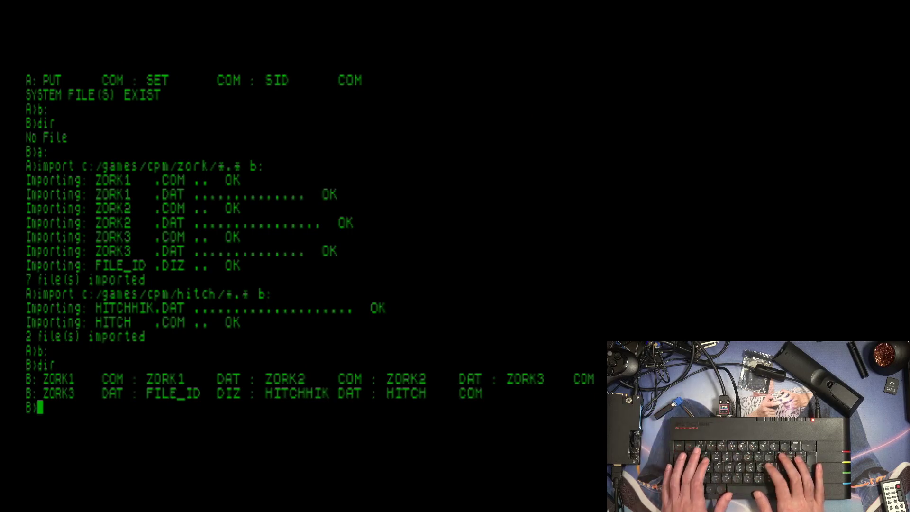
- Start the Hitchhiker's Guide game with "hitch" and try the commands "look" and "open eyes"
type("hitch")
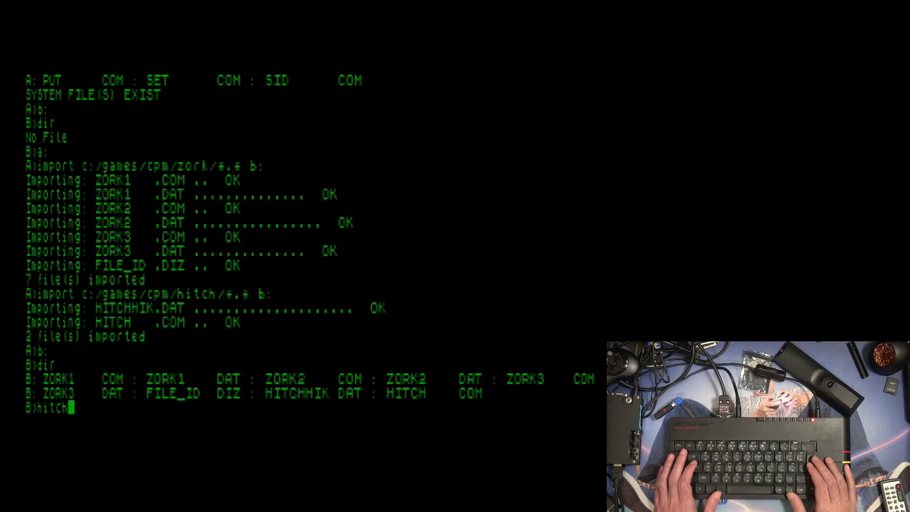
key("Return")
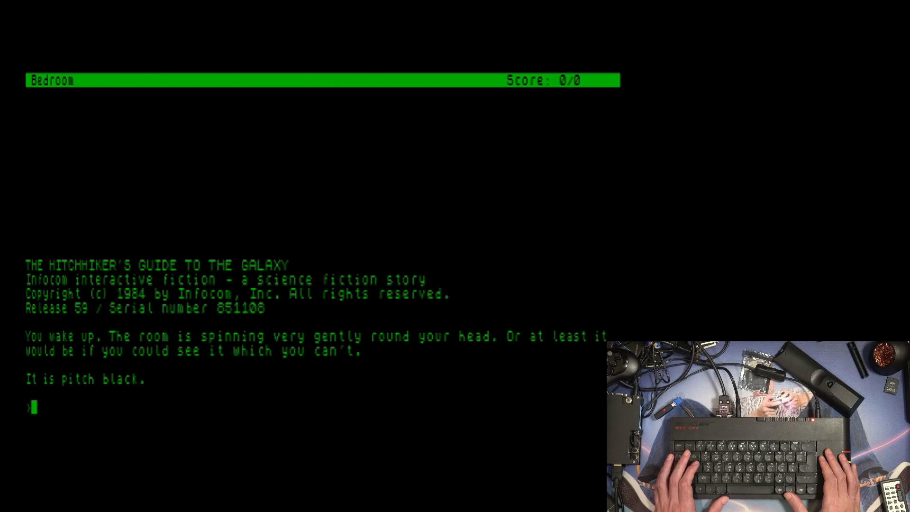
type("look")
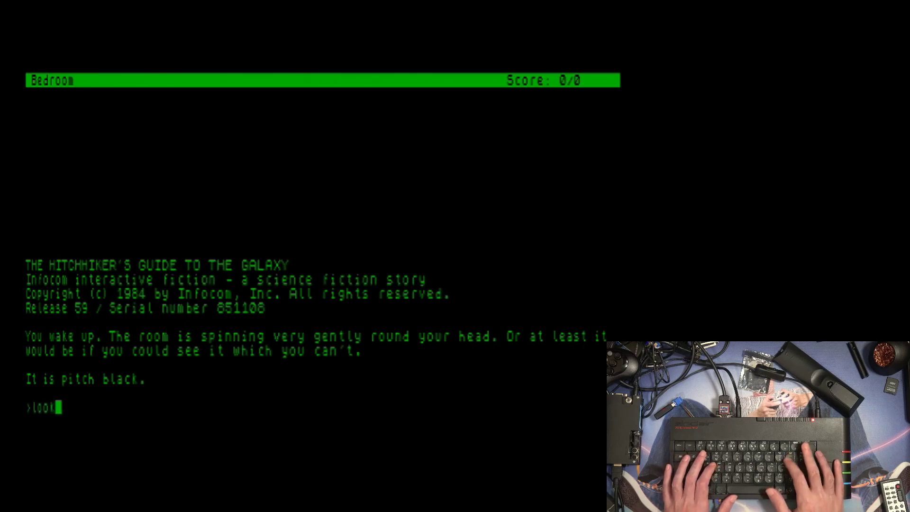
key("Return")
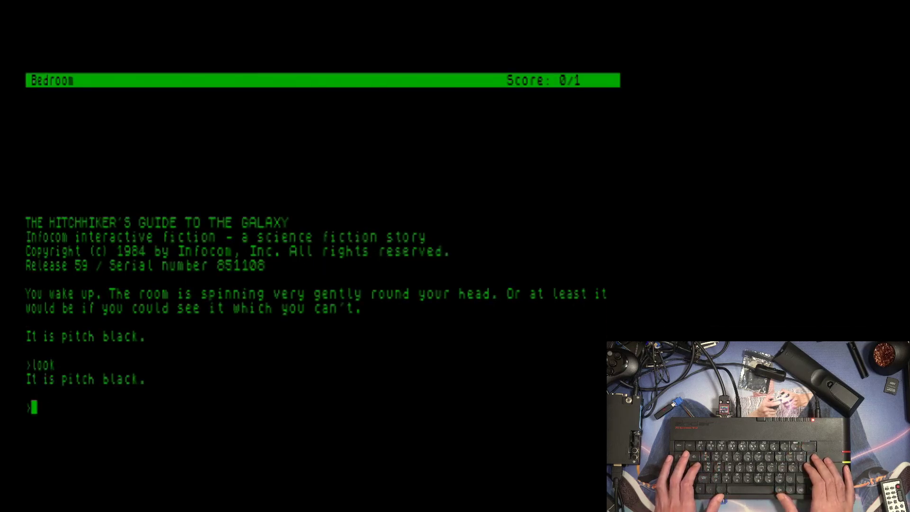
type("open")
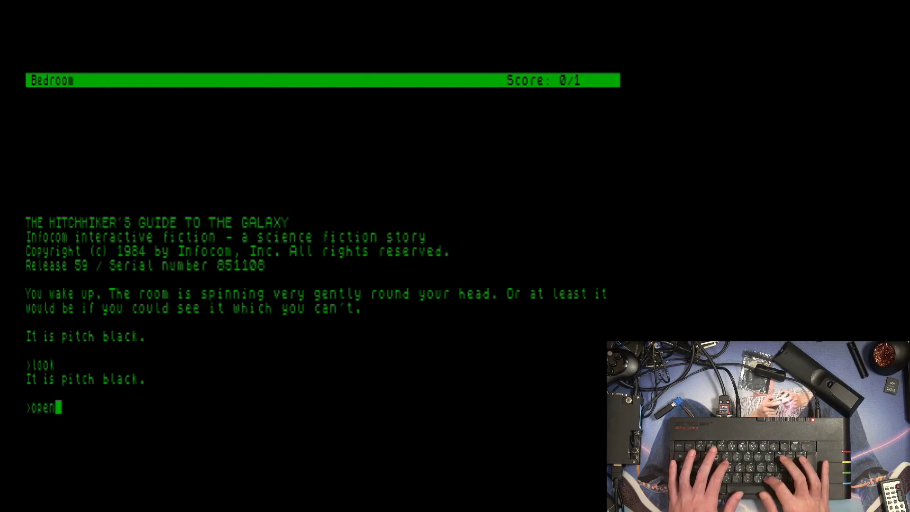
type(" eyes")
key("Return")
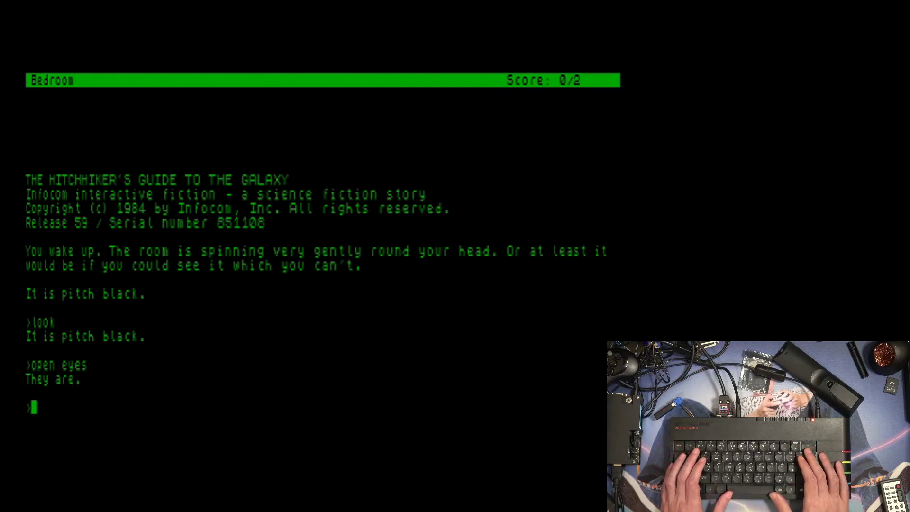
- Quit the Hitchhiker's Guide game and answer "y" to return to the CP/M prompt
type("g")
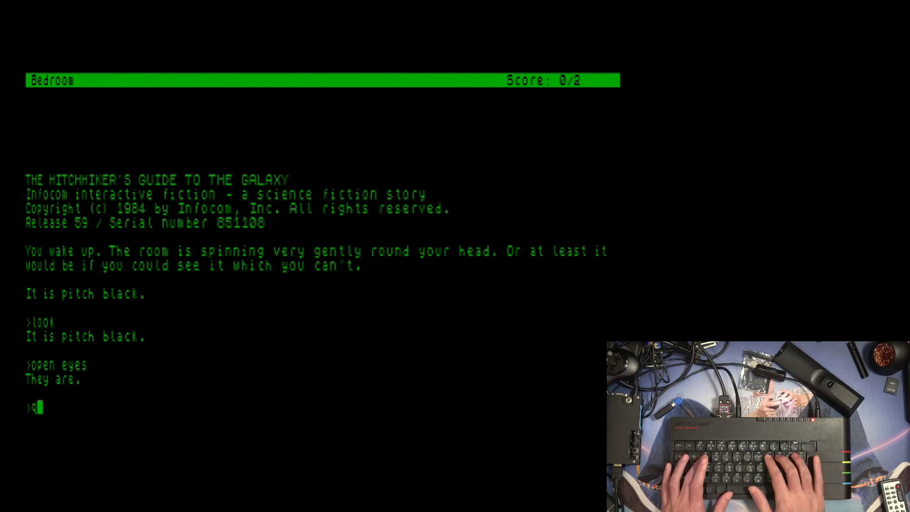
type("uit")
key("Return")
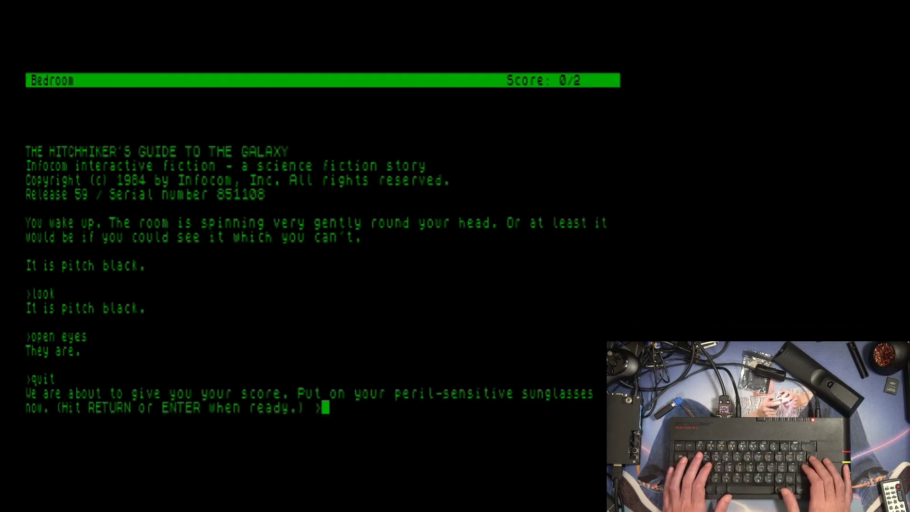
key("Return")
type("y")
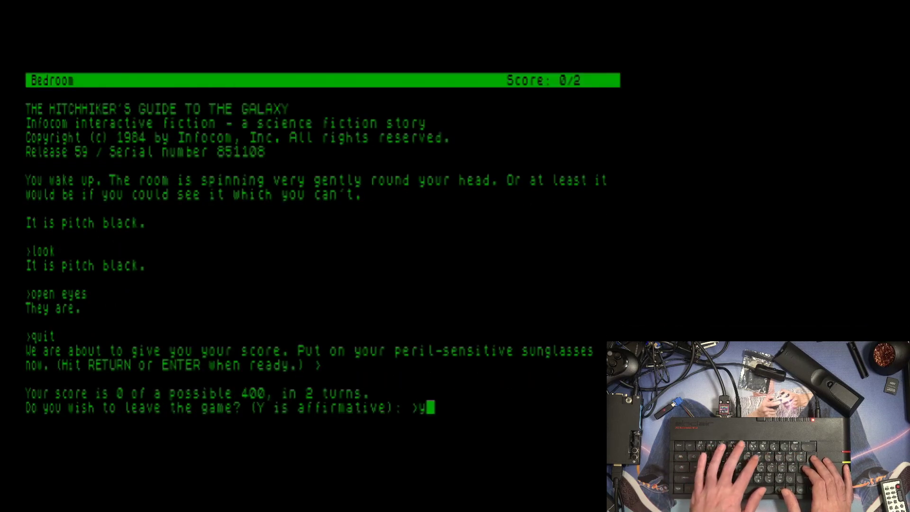
key("Return")
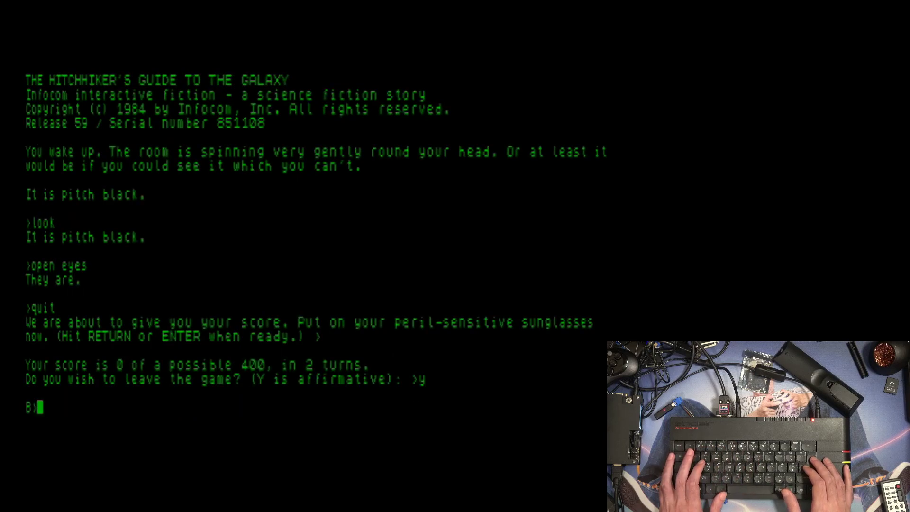
- List drive B's files again with dir and start the first Zork game with "zork1"
type("dir")
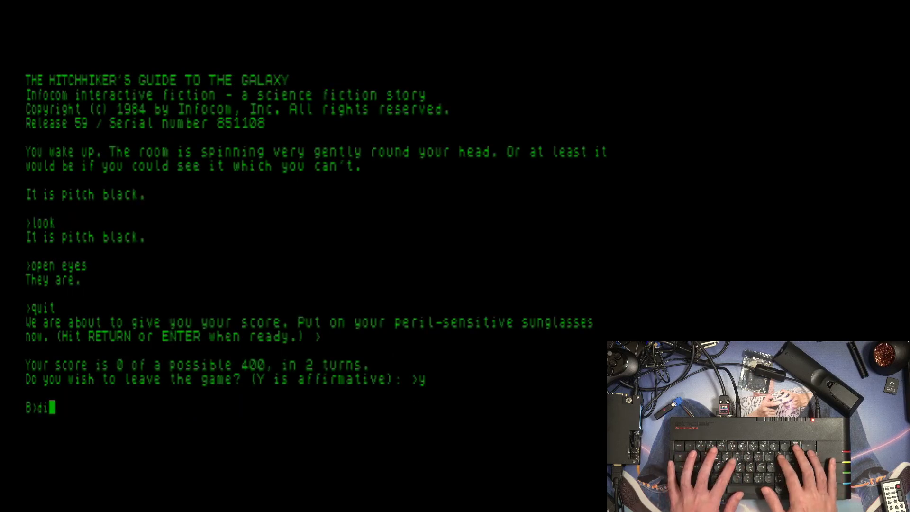
key("Return")
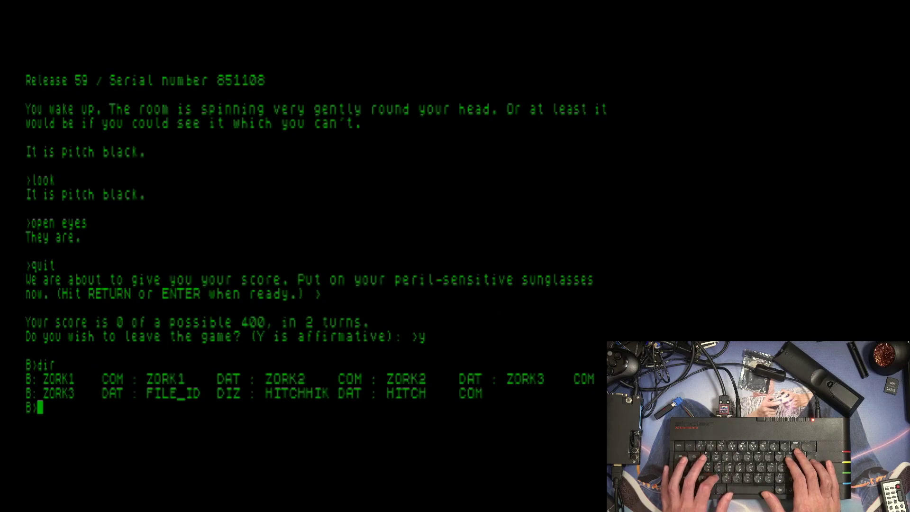
type("zork1")
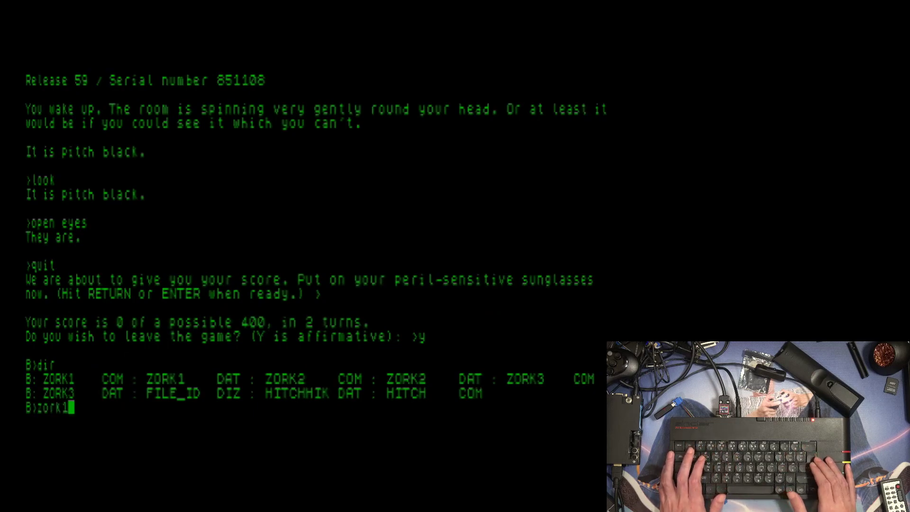
key("Return")
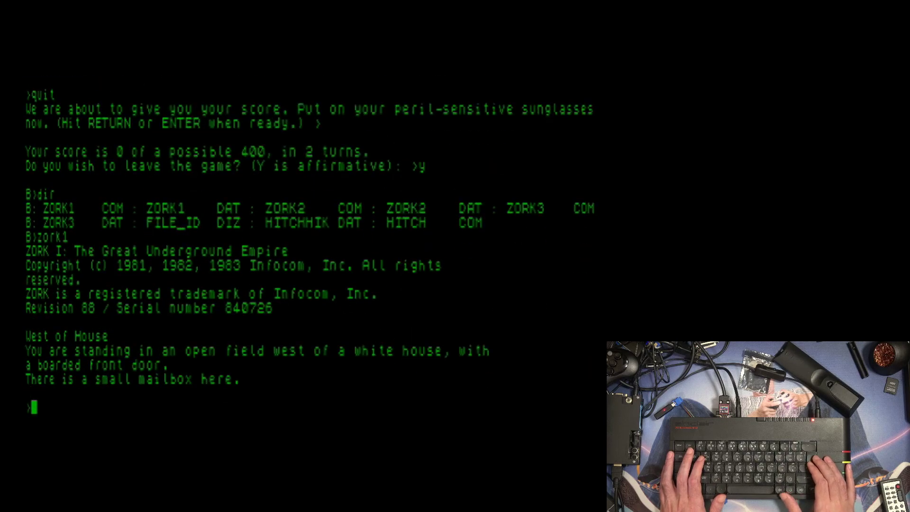